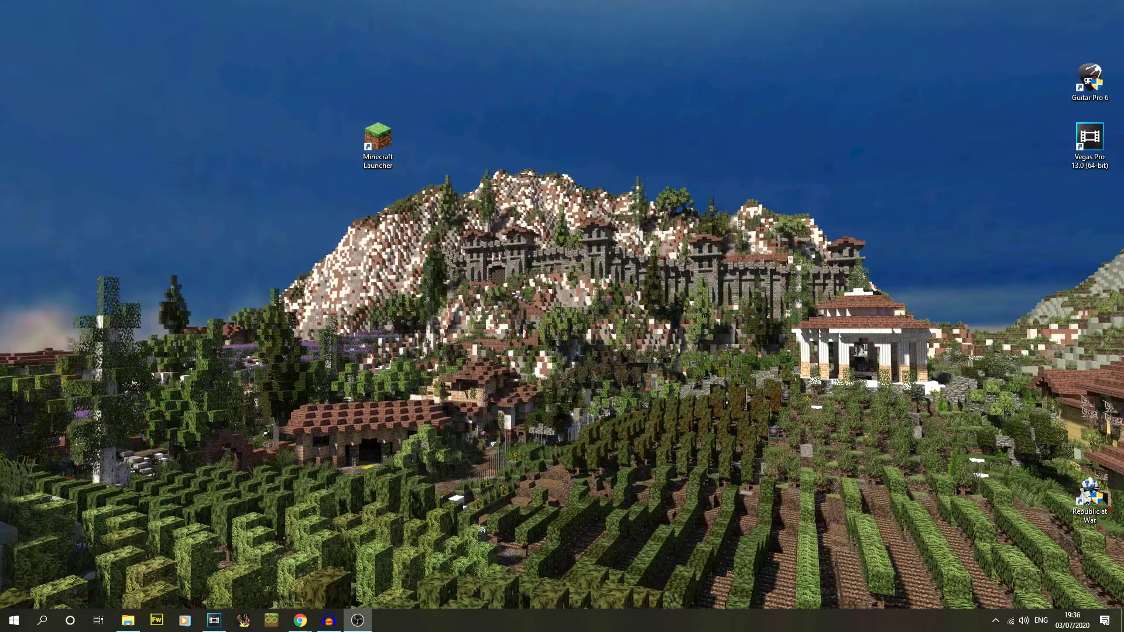
- Open the Minecraft Launcher and look through the list of installed game versions and the installations overview
double_click(371, 153)
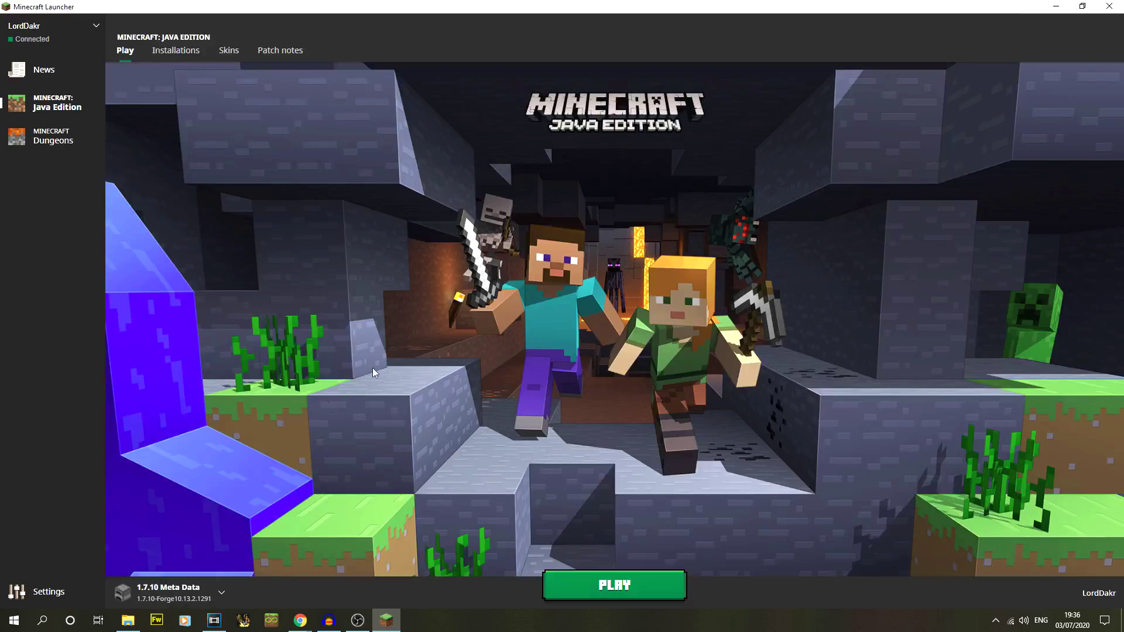
left_click(205, 595)
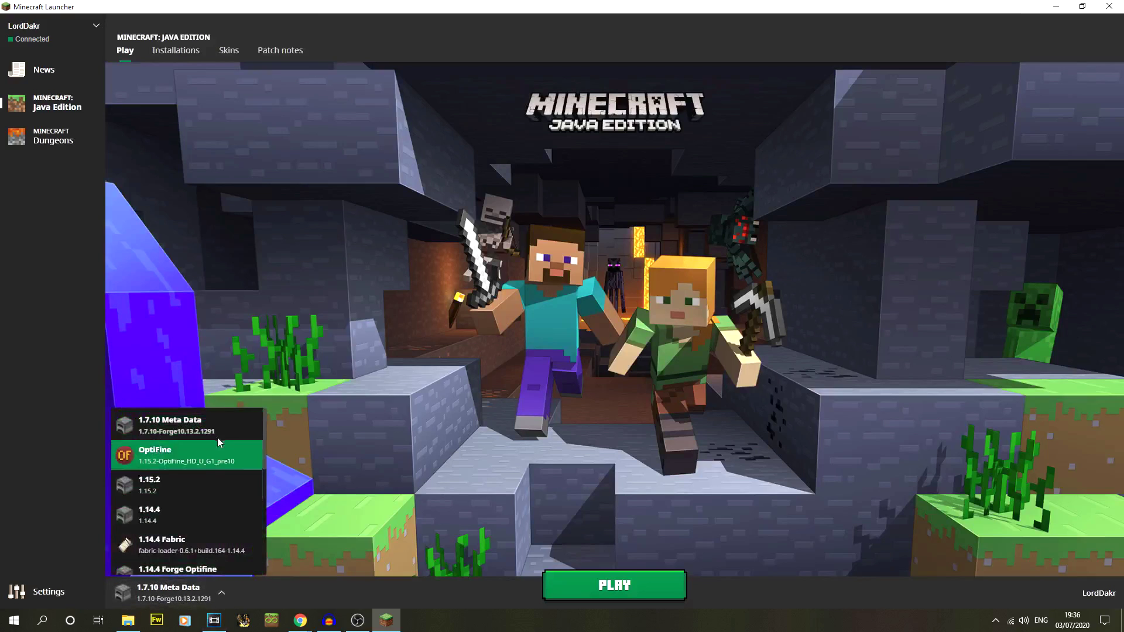
scroll(194, 518, "down", 6)
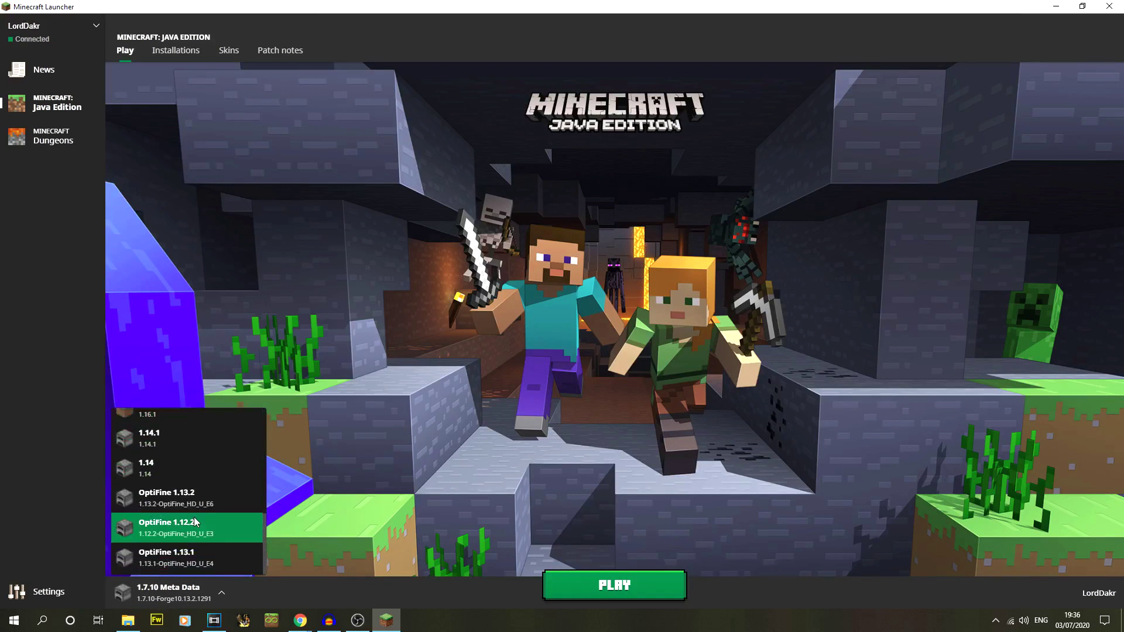
left_click(219, 591)
scroll(213, 503, "down", 3)
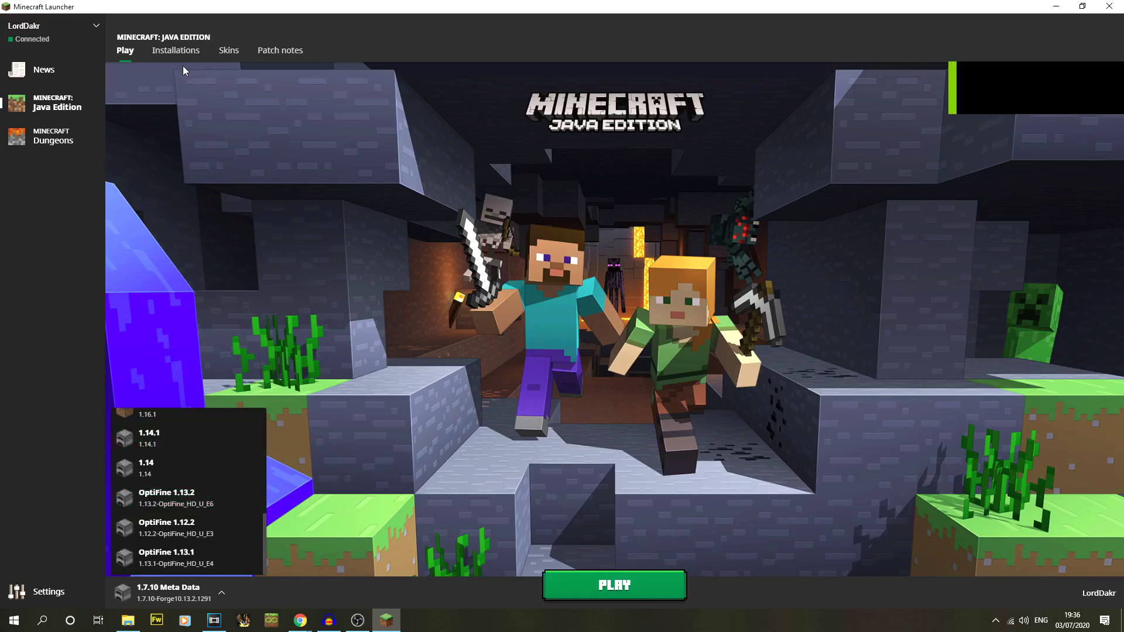
left_click(177, 52)
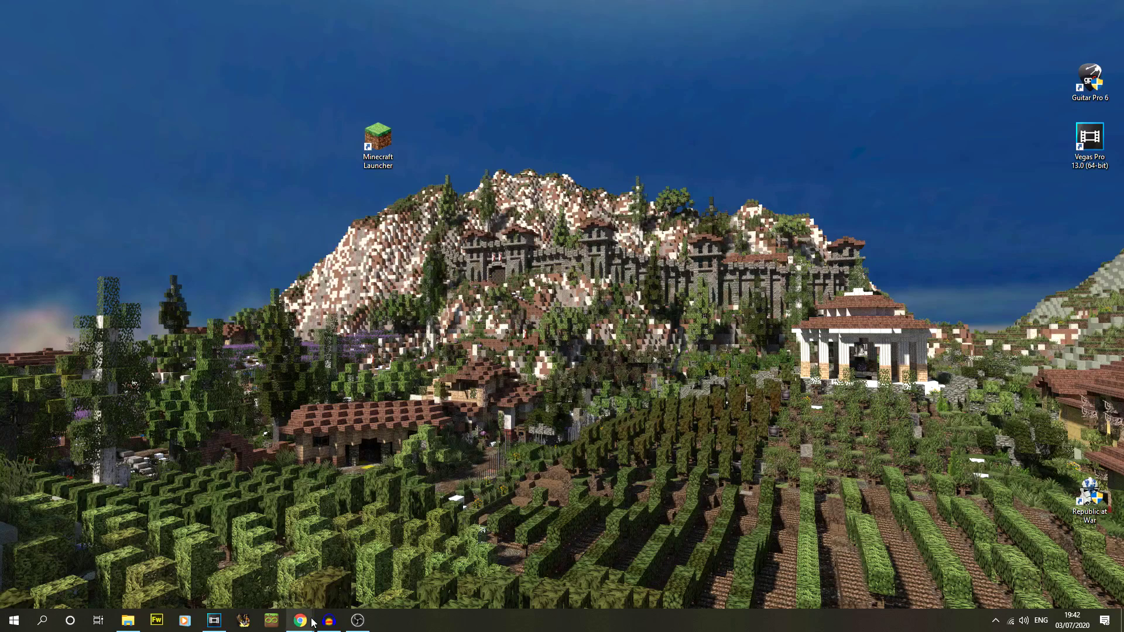
- Switch to the OptiFine downloads page in Chrome and expand the list of preview versions
mouse_move(300, 621)
left_click(328, 562)
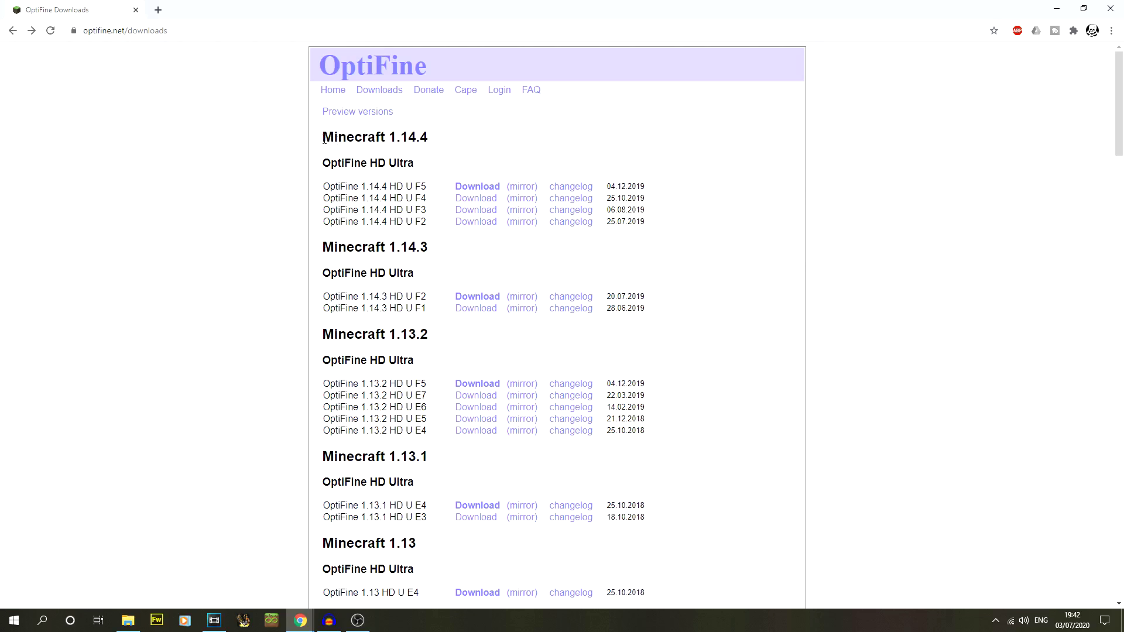
left_click_drag(319, 140, 446, 142)
left_click(446, 143)
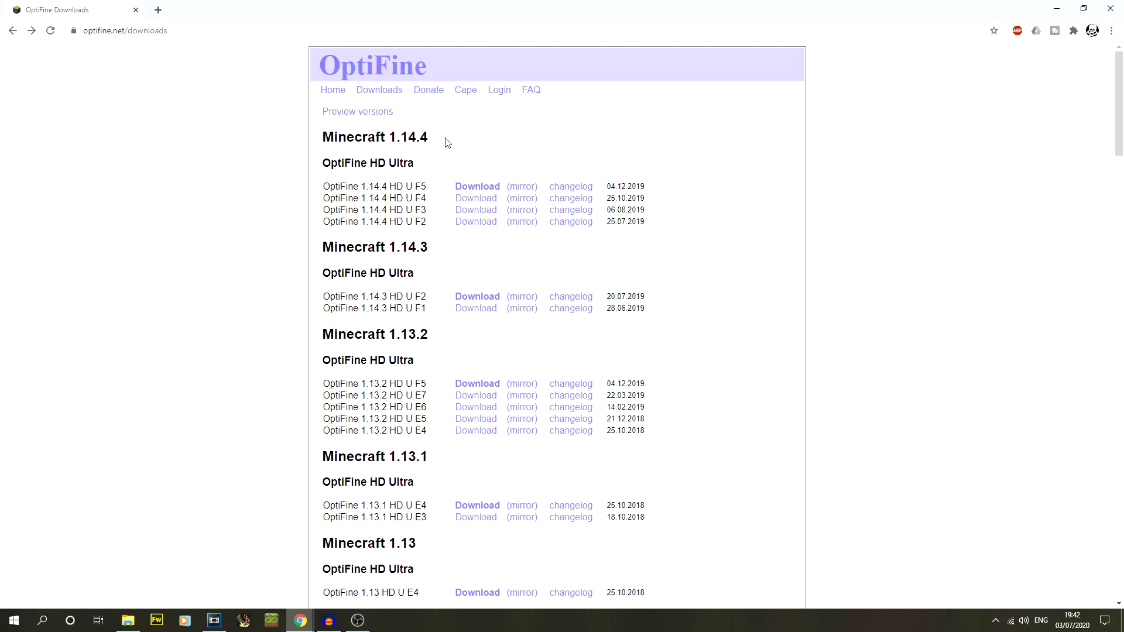
left_click(387, 120)
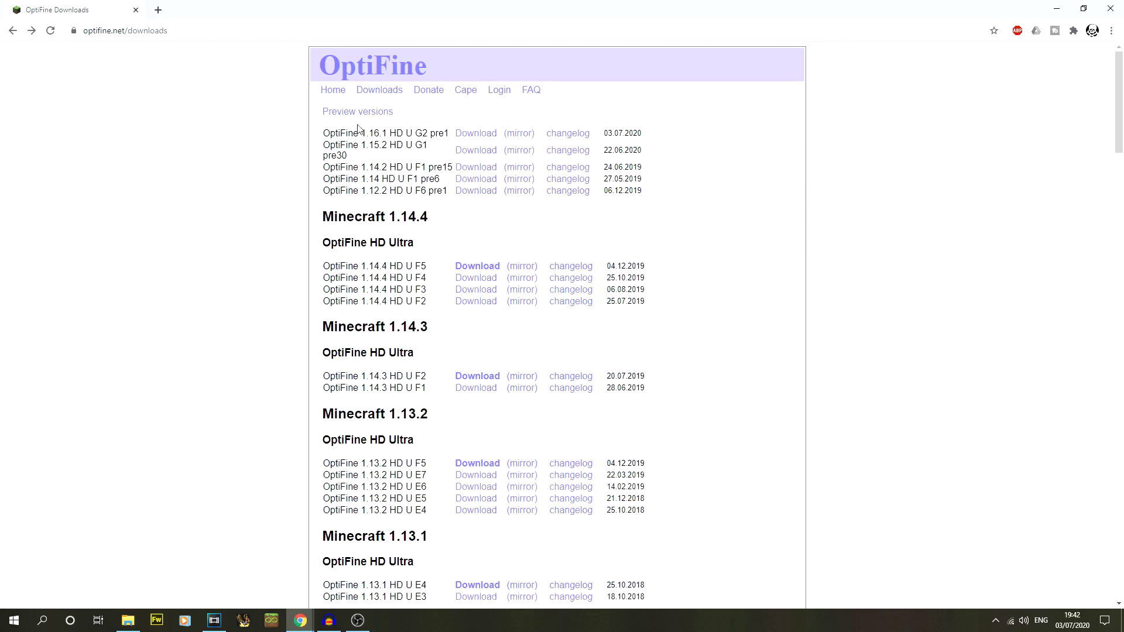
left_click(362, 112)
left_click(373, 114)
left_click_drag(323, 145, 367, 159)
left_click(376, 162)
left_click_drag(327, 215, 689, 301)
left_click(689, 303)
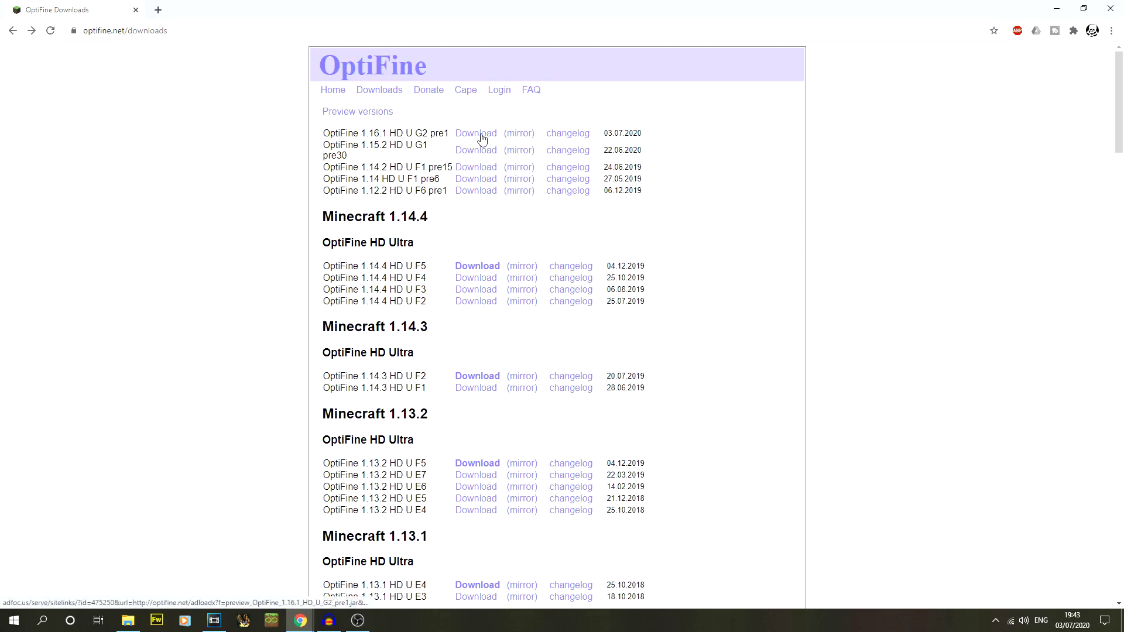
- Read the changelog of OptiFine 1.16.1 HD U G2 pre1 in a separate tab and close that tab
right_click(558, 135)
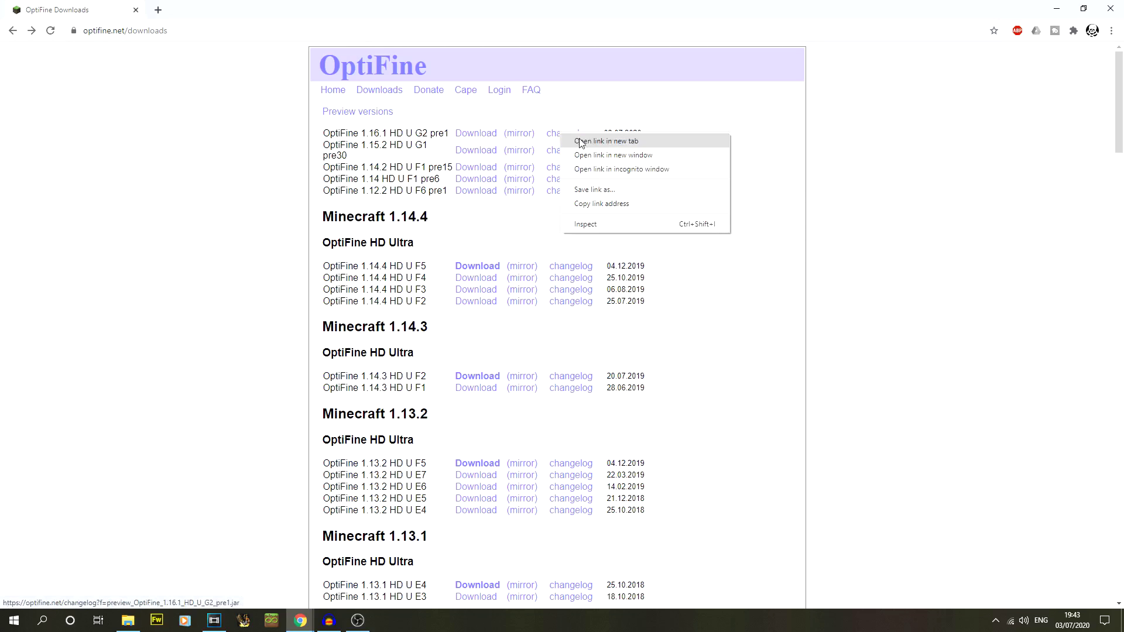
left_click(586, 140)
left_click(216, 10)
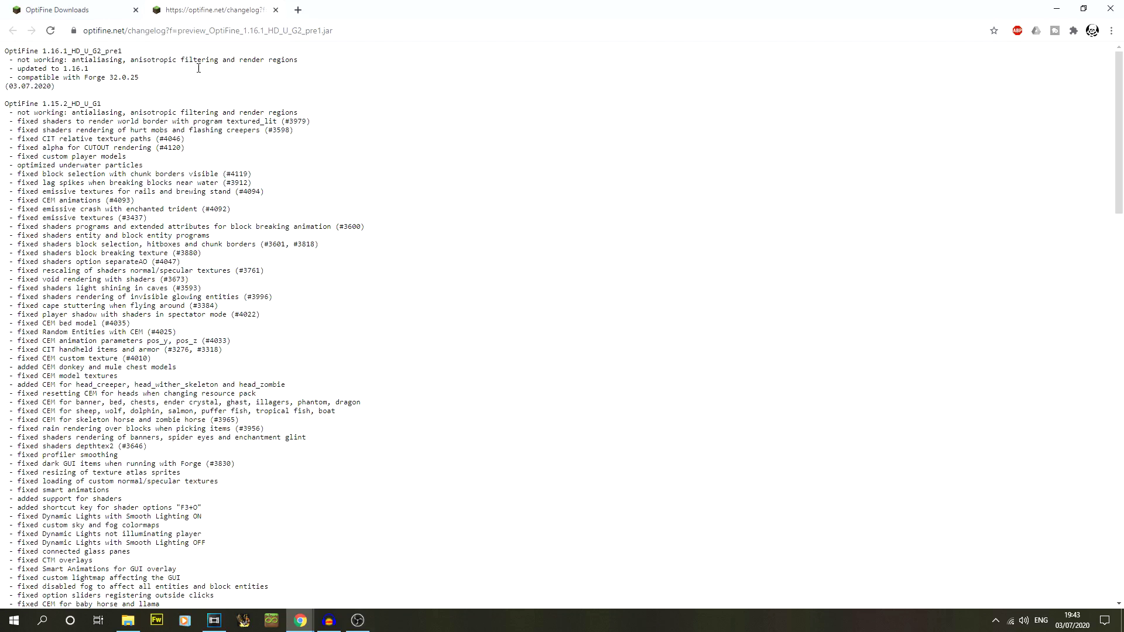
left_click_drag(27, 63, 108, 79)
left_click(181, 83)
left_click(276, 10)
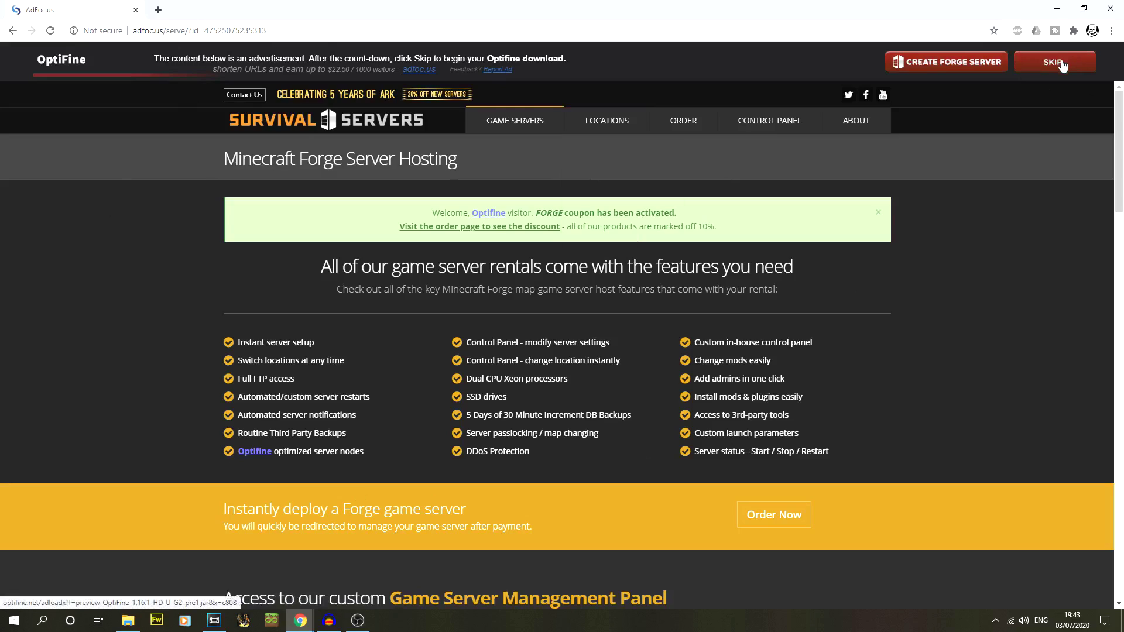
- Skip the advertisement, download preview_OptiFine_1.16.1_HD_U_G2_pre1.jar and keep the file, returning to the downloads page
left_click(1062, 63)
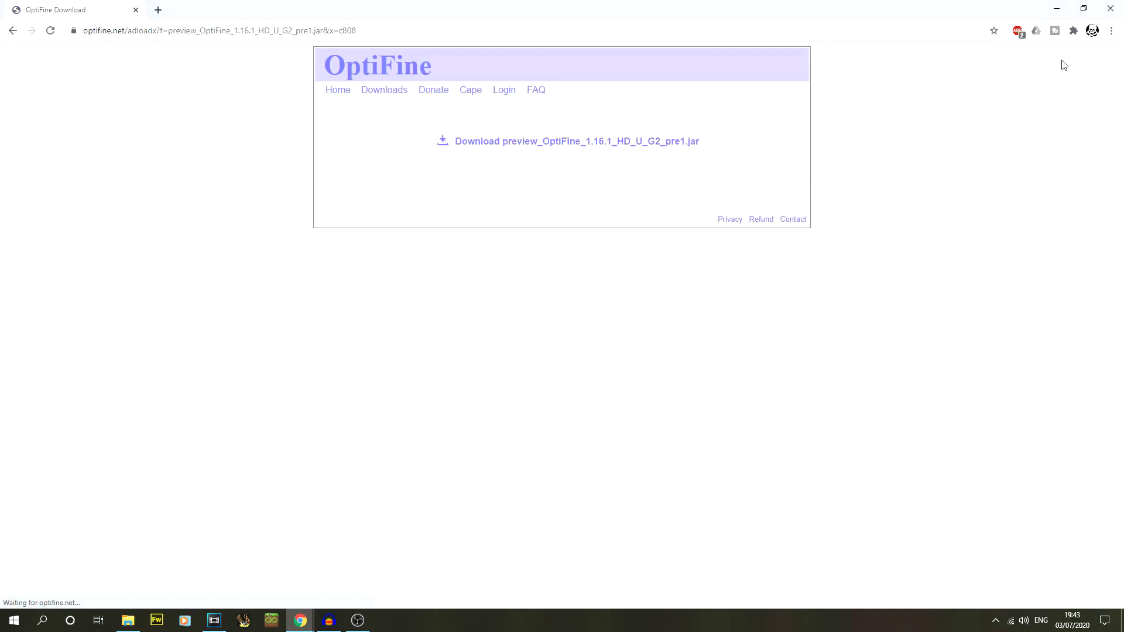
left_click(570, 142)
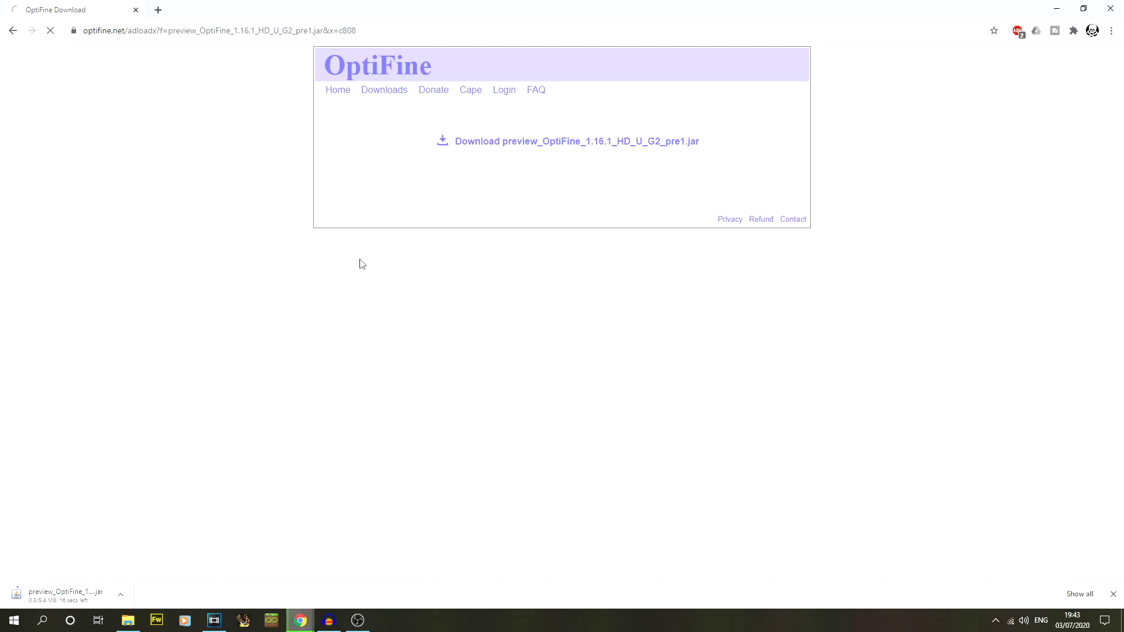
left_click(397, 93)
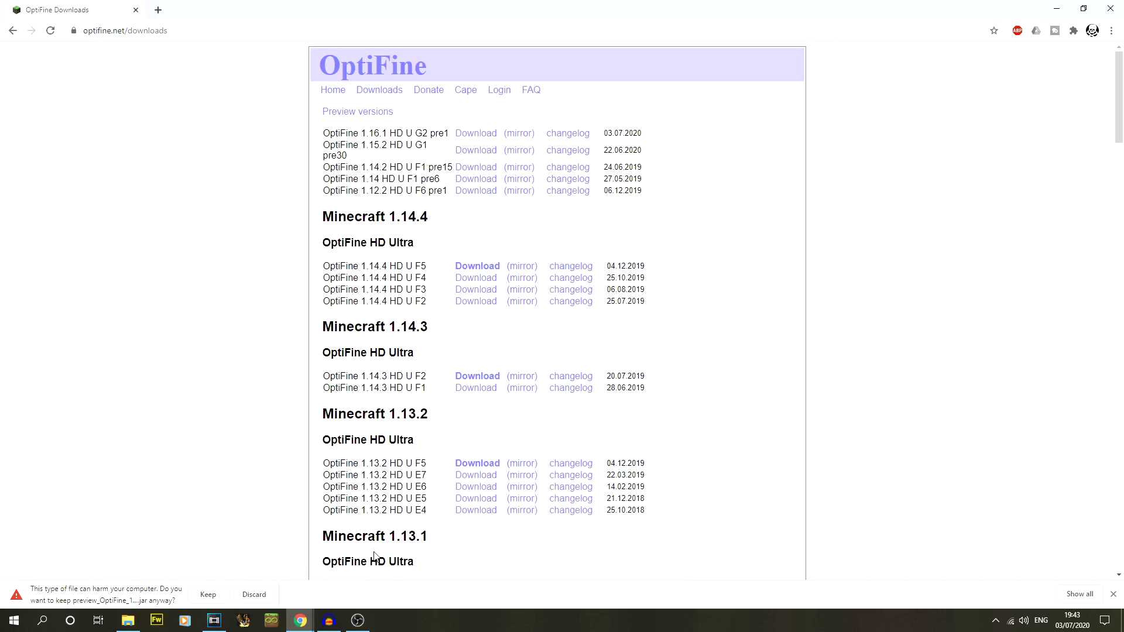
left_click(208, 595)
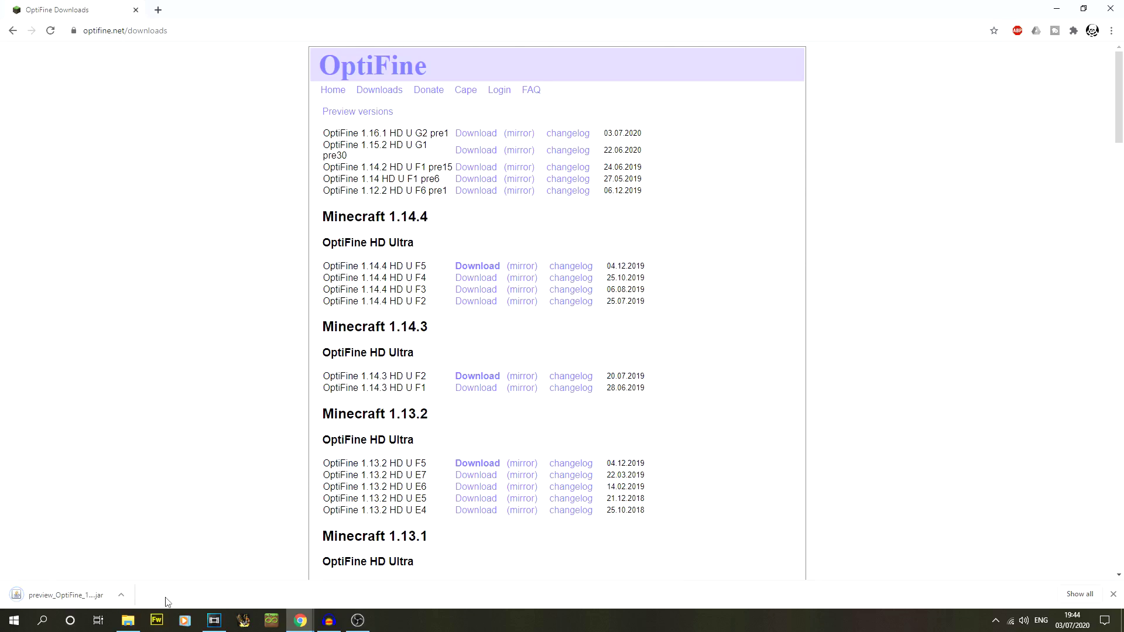
- Show the downloaded OptiFine jar in its folder and move it onto the desktop beside the Minecraft Launcher shortcut
left_click(122, 596)
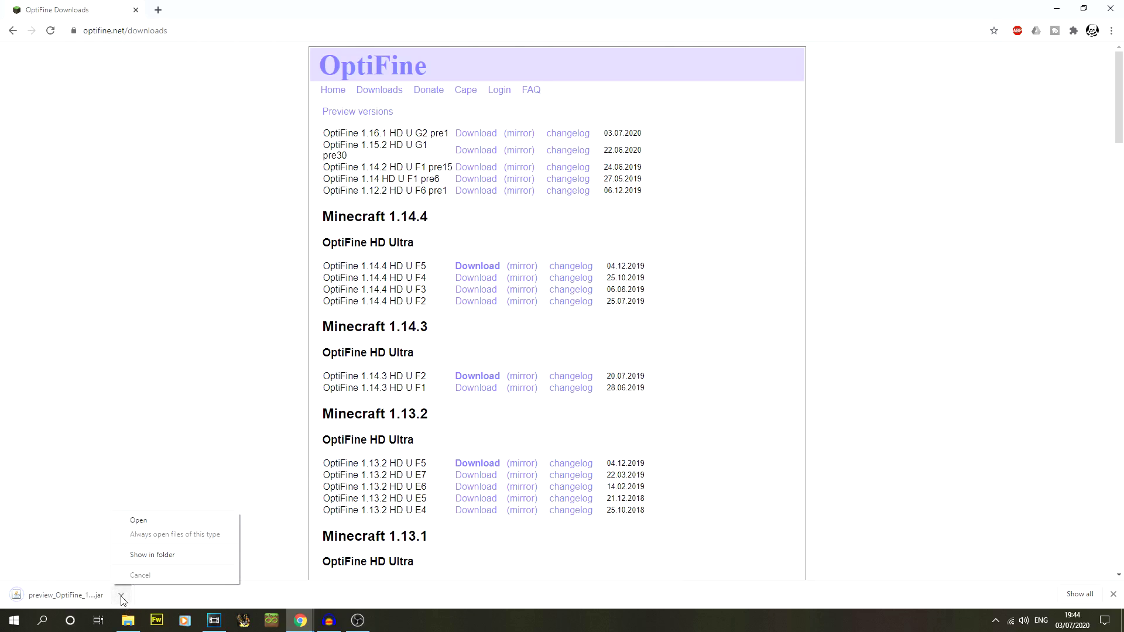
left_click(168, 556)
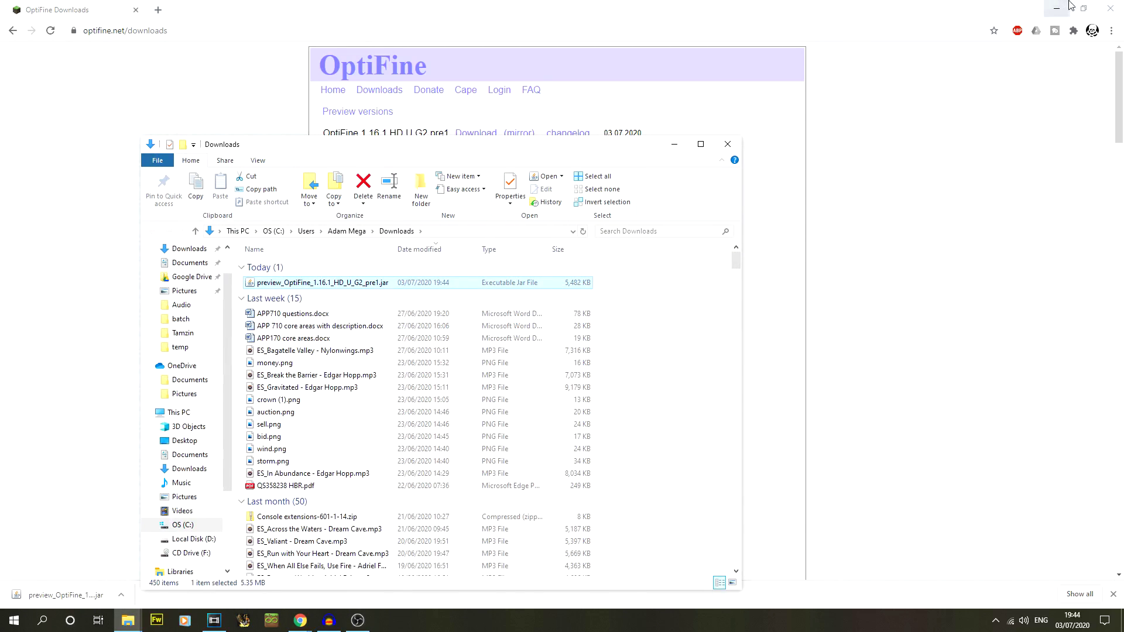
left_click(1057, 8)
left_click_drag(334, 285, 429, 144)
left_click(674, 144)
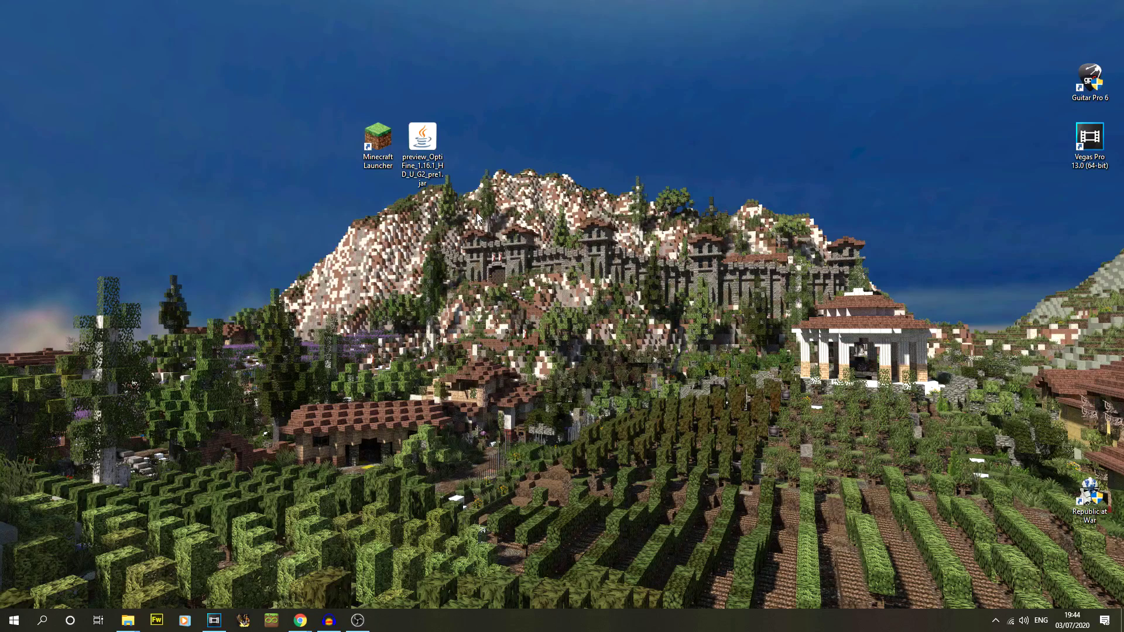
- Run the OptiFine jar from the desktop and install OptiFine HD Ultra G2 pre1 into the default .minecraft folder
left_click(429, 183)
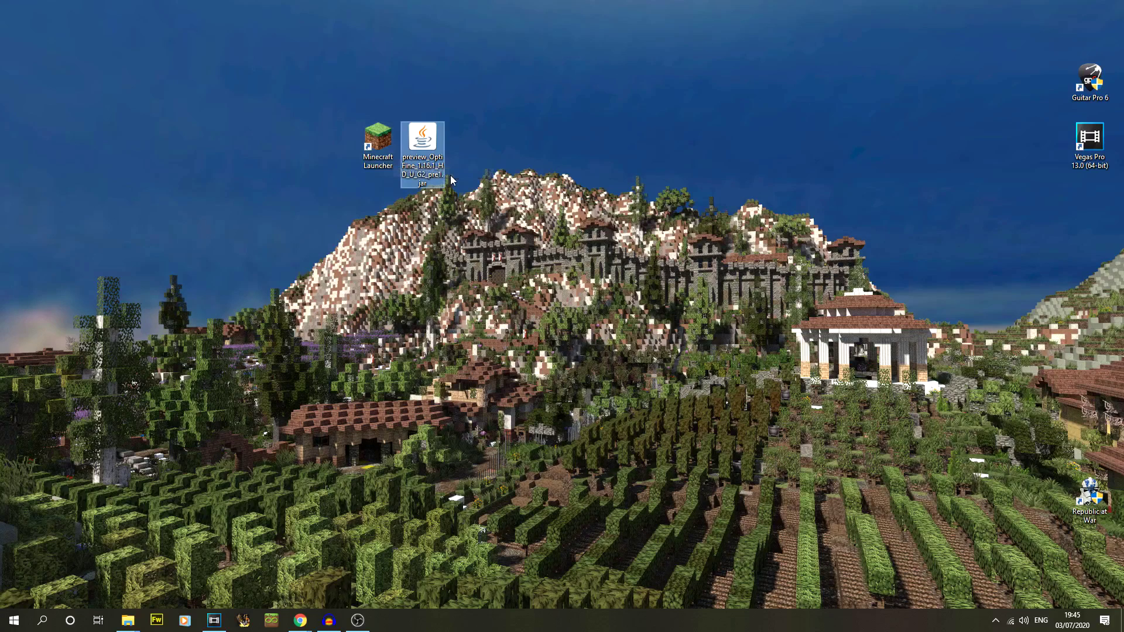
left_click(439, 269)
left_click(434, 179)
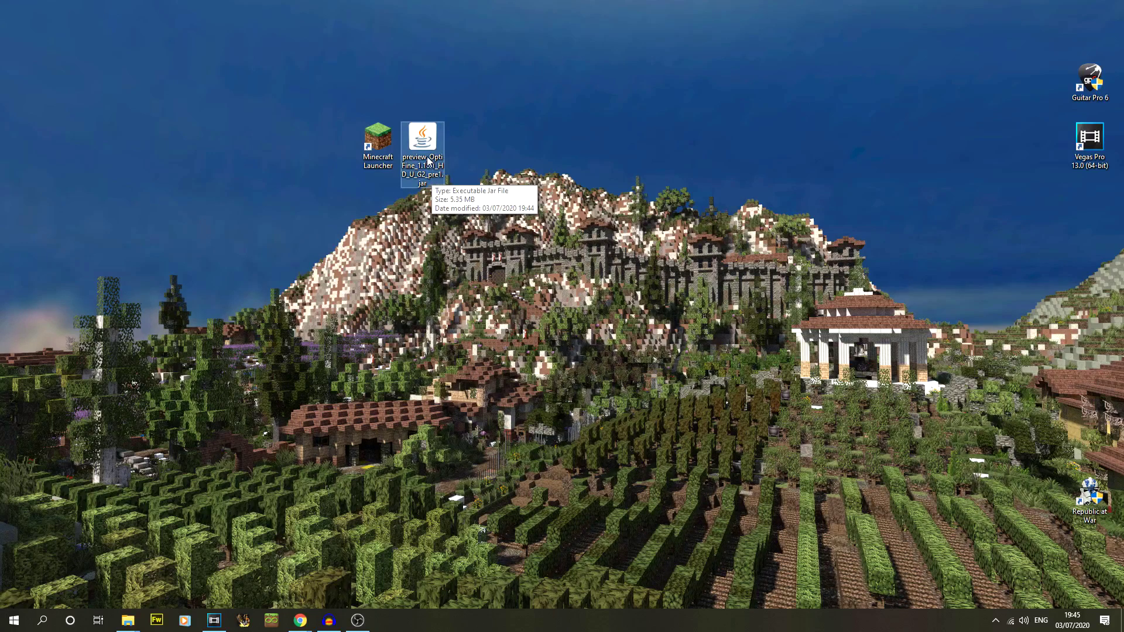
double_click(428, 161)
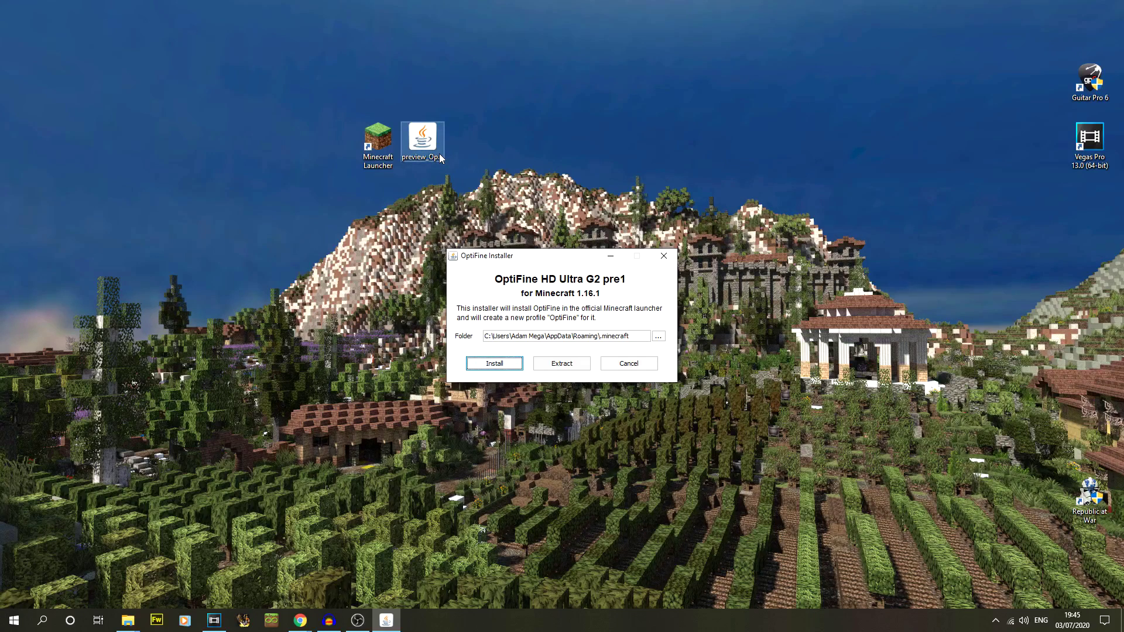
left_click_drag(534, 259, 448, 212)
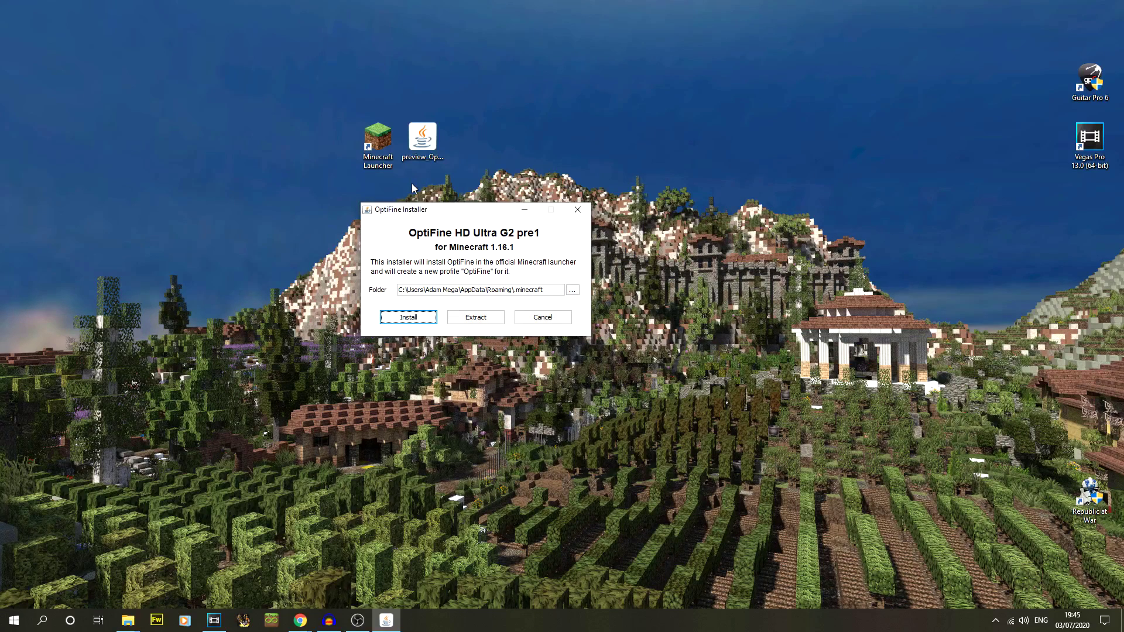
left_click(433, 322)
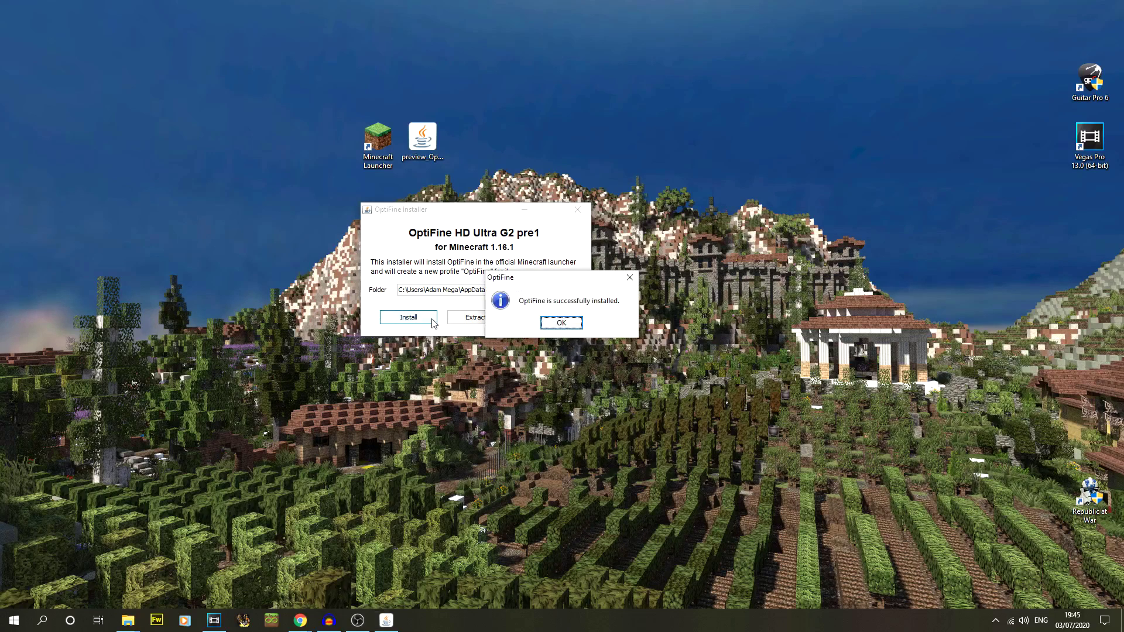
left_click(565, 323)
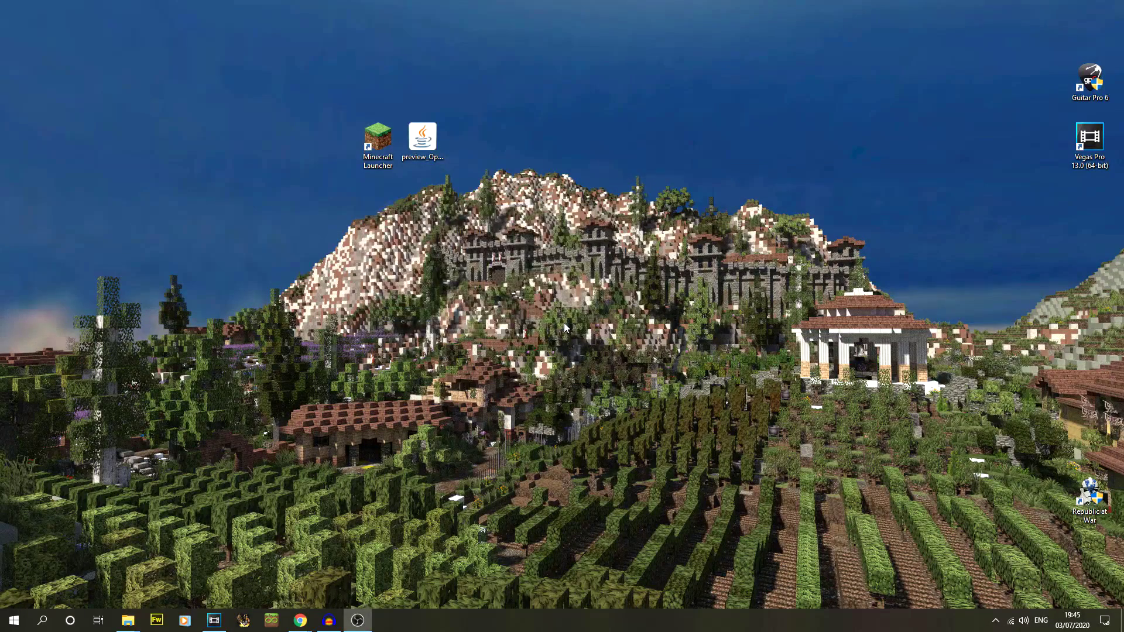
- Reopen the Minecraft Launcher, select the OptiFine profile 1.16.1-OptiFine_HD_U_G2_pre1 and start the game
double_click(367, 151)
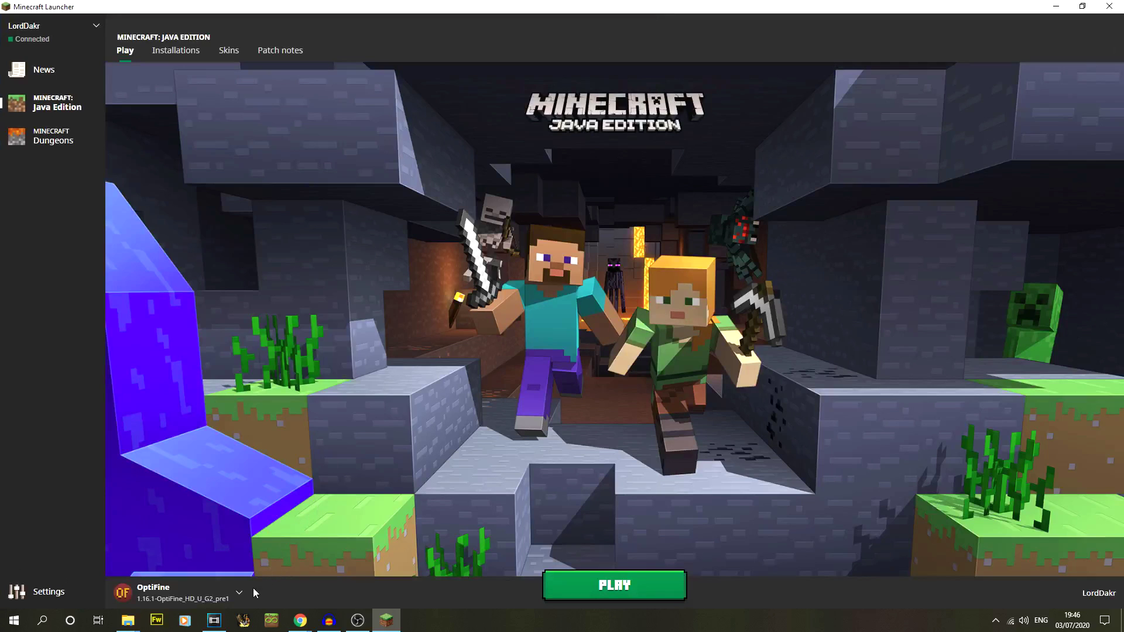
left_click(229, 598)
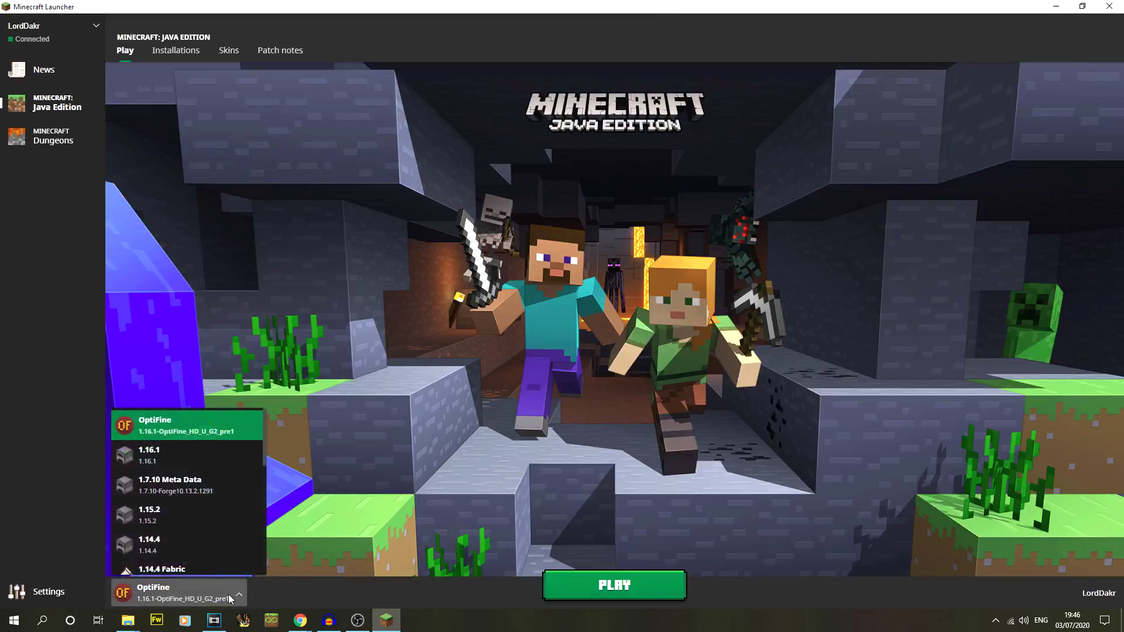
left_click(223, 433)
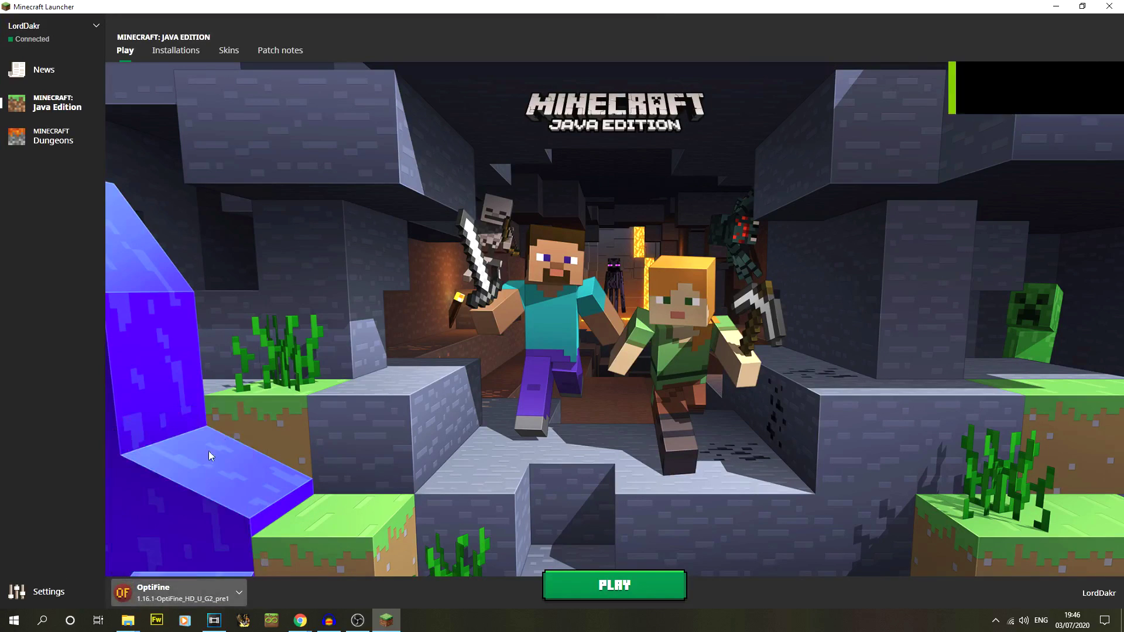
left_click(203, 588)
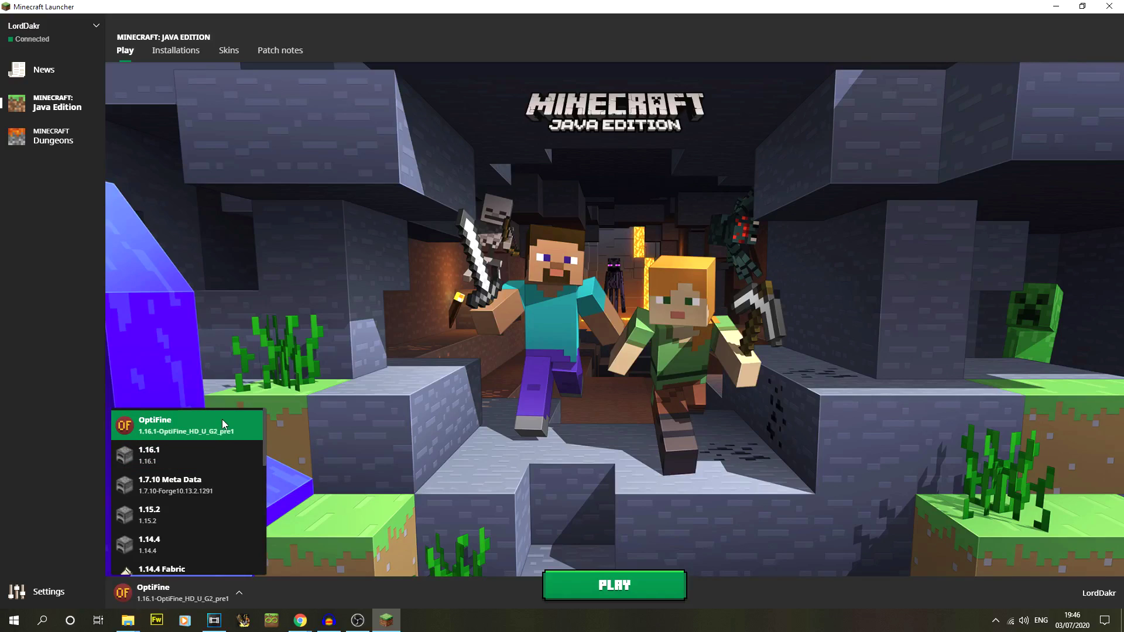
left_click(208, 432)
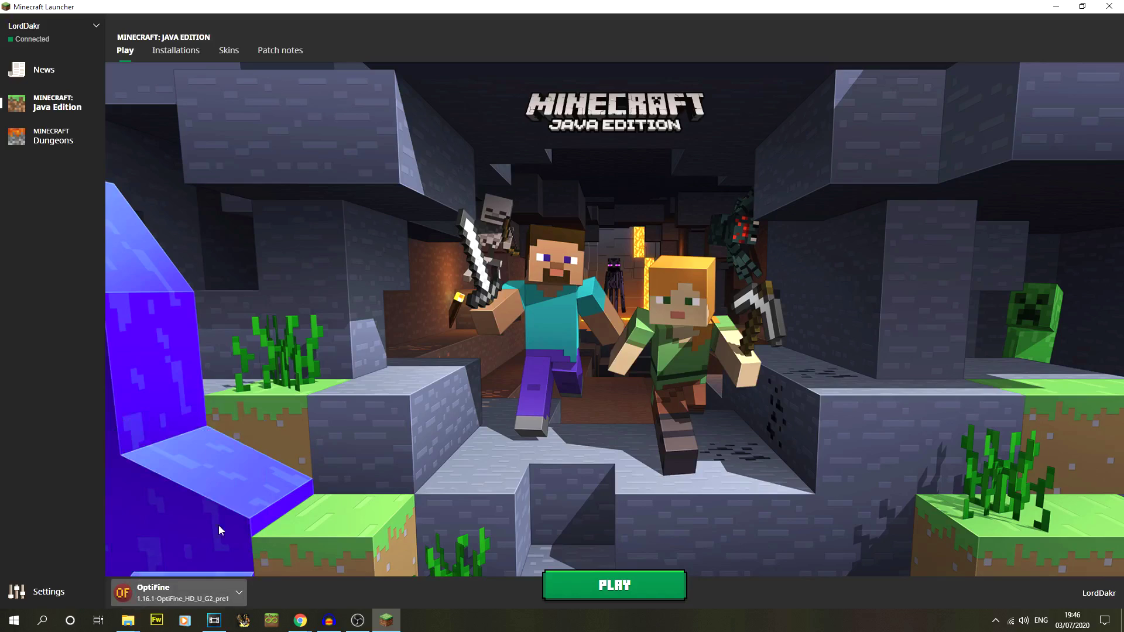
left_click(215, 594)
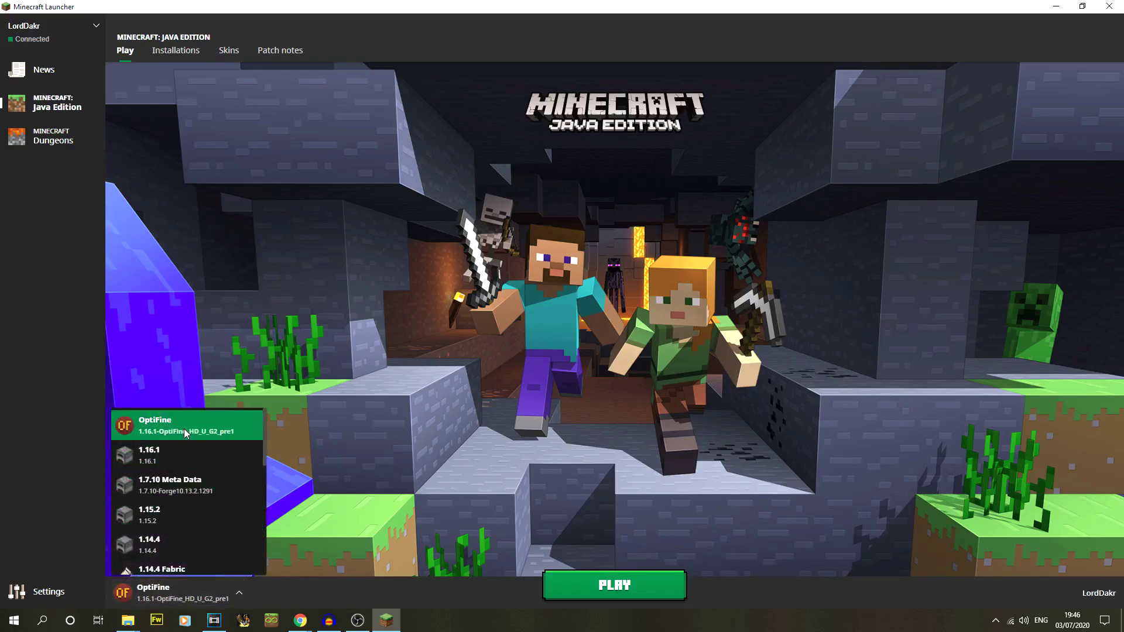
left_click(384, 571)
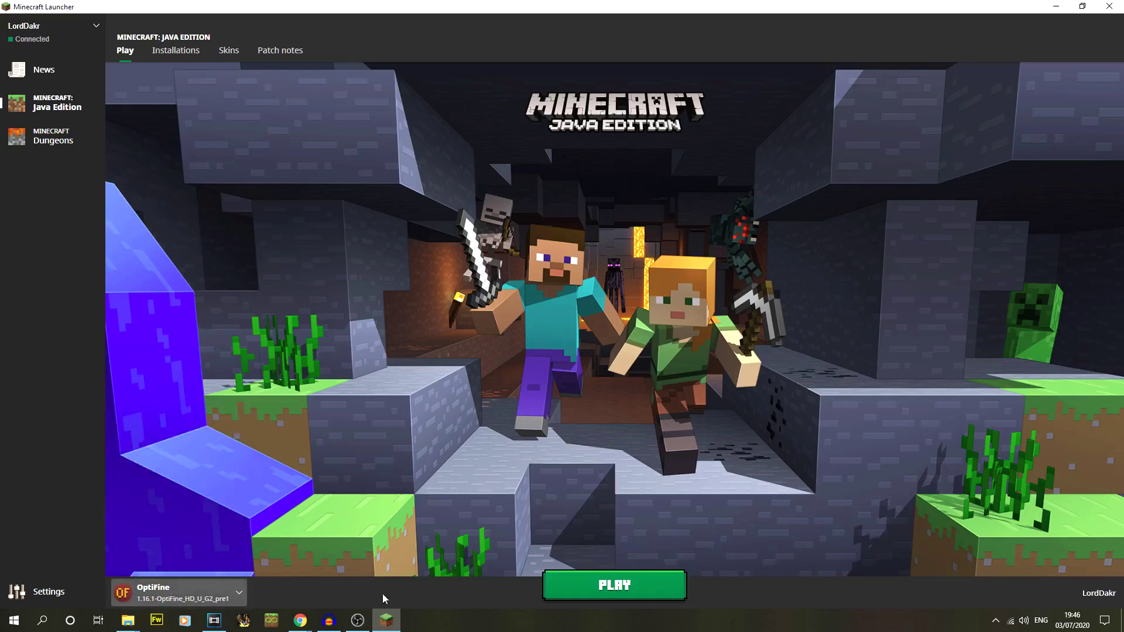
left_click(608, 587)
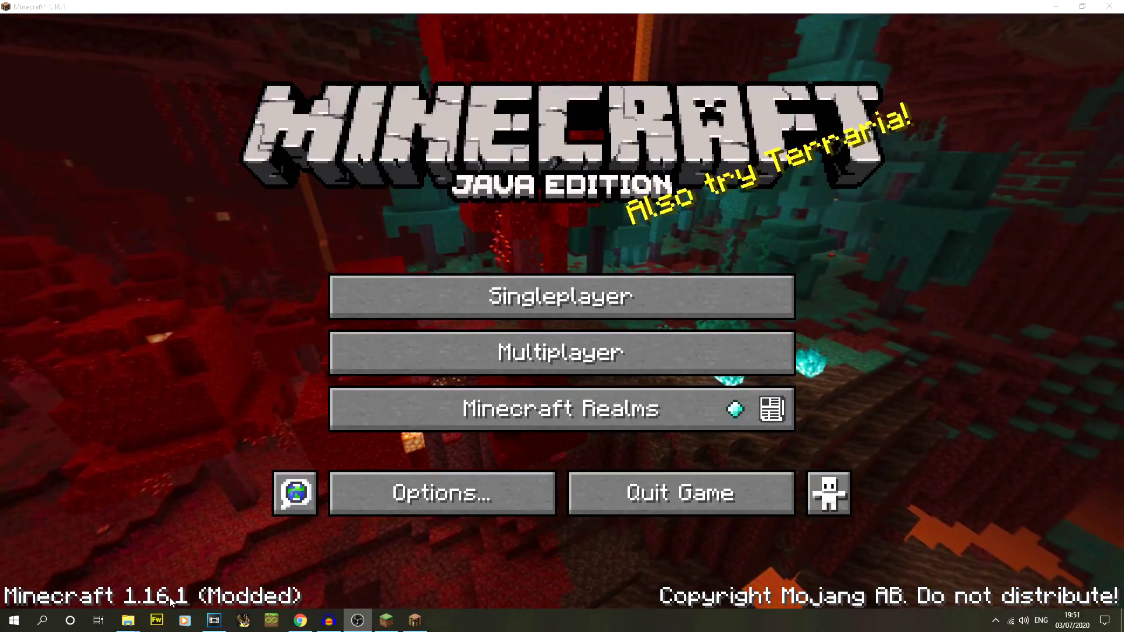
- Open the video settings from the game's options to view the OptiFine settings
left_click(417, 505)
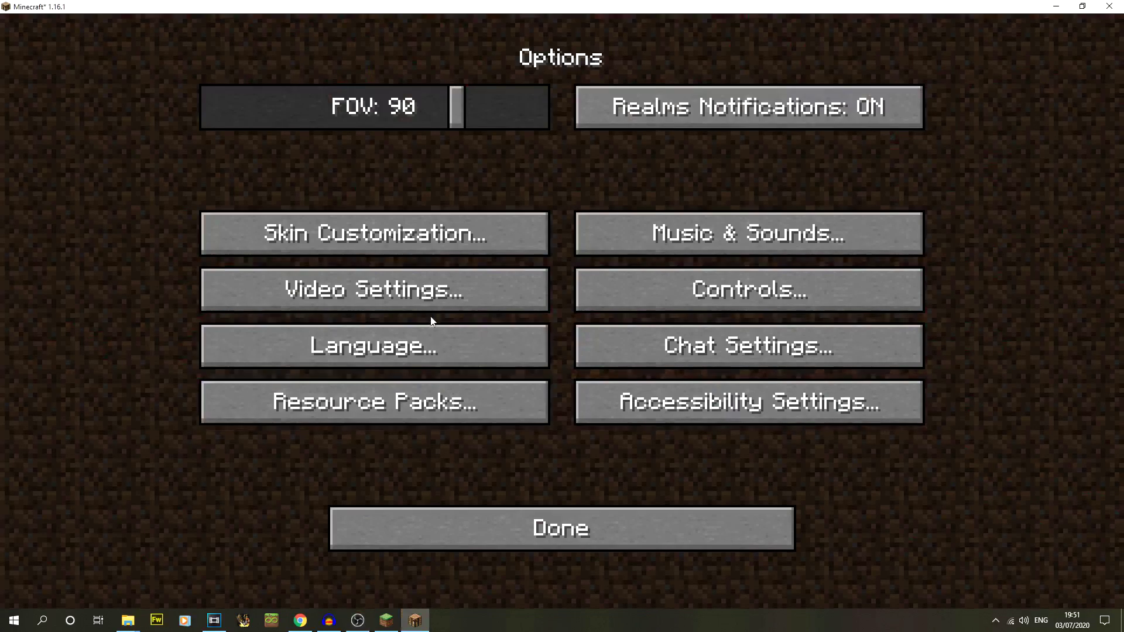
left_click(442, 301)
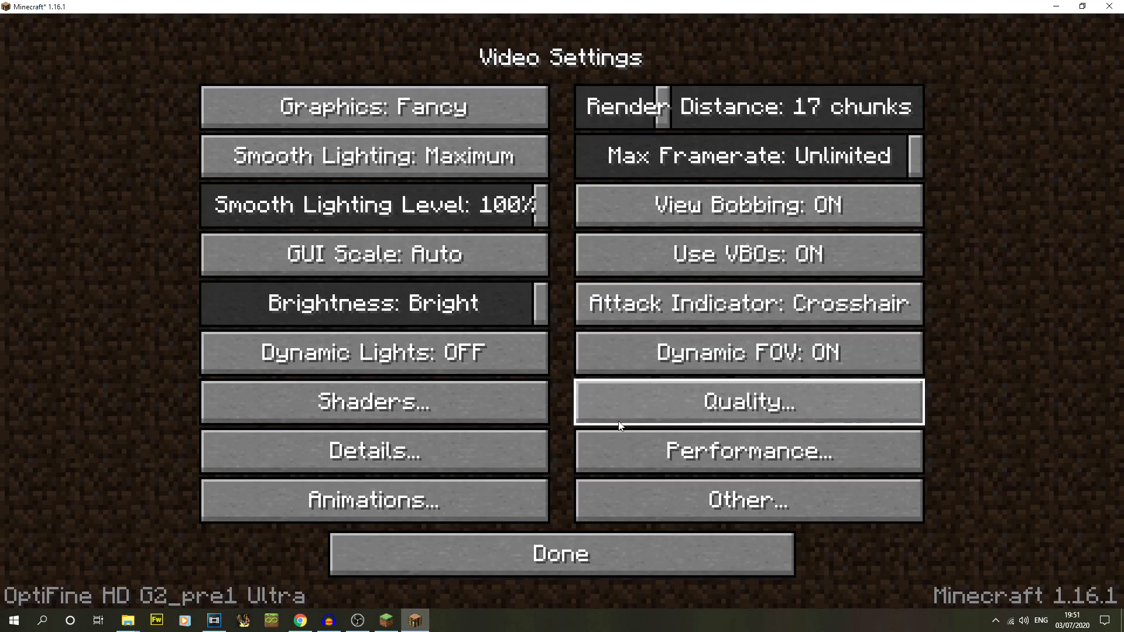
- Set the render distance to 8 chunks, save the video settings and open their Shaders screen
left_click_drag(663, 111, 766, 115)
left_click_drag(841, 117, 617, 113)
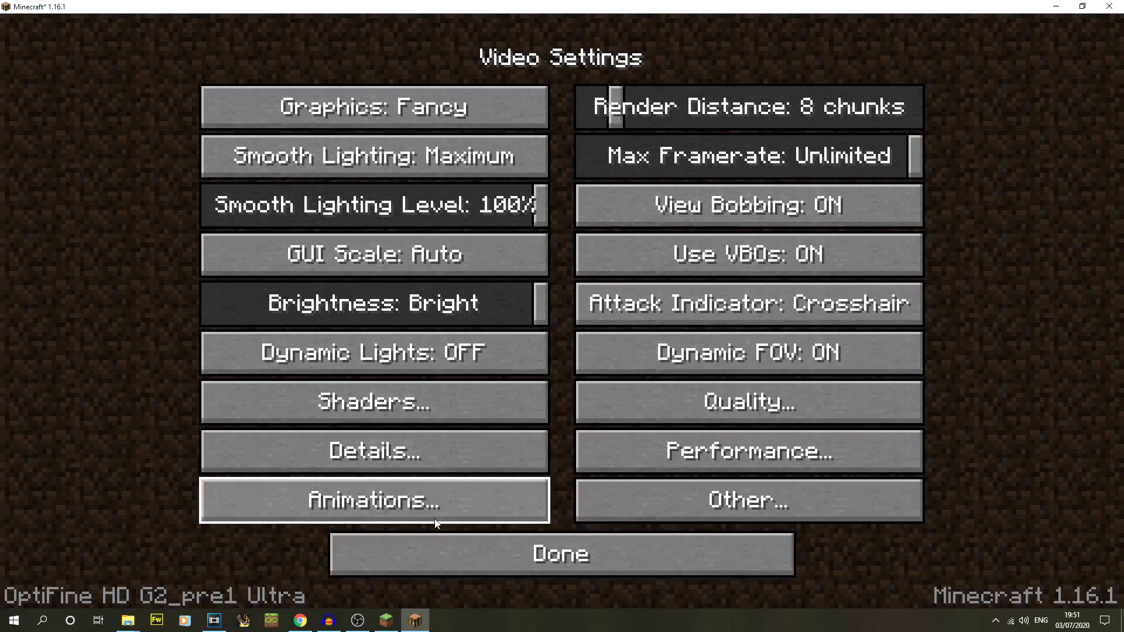
left_click(445, 559)
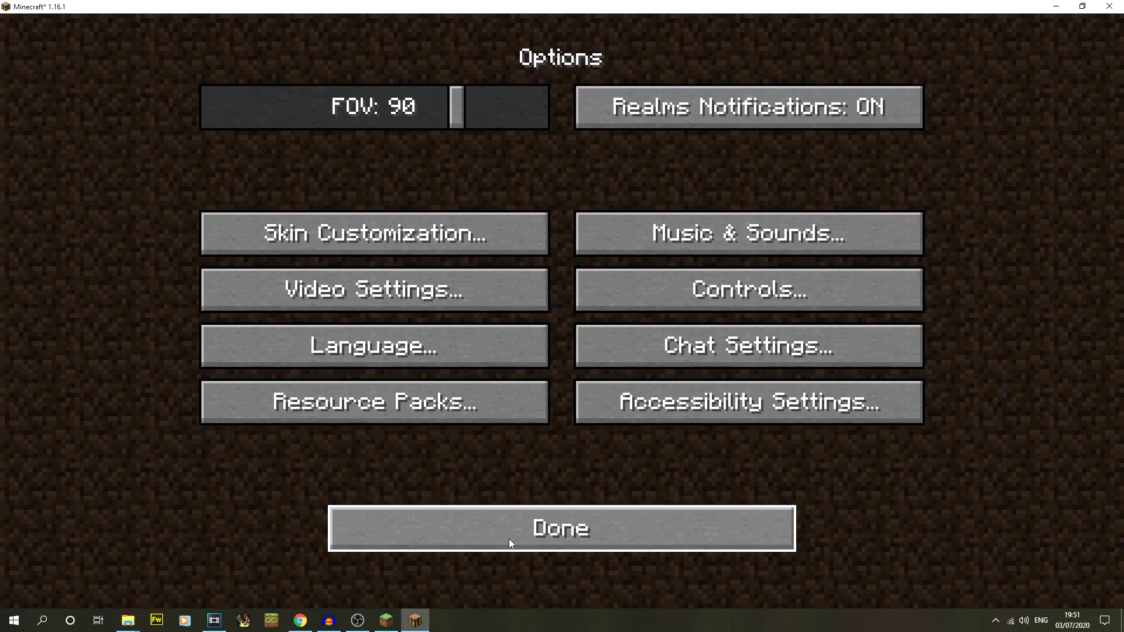
left_click(375, 290)
left_click(395, 400)
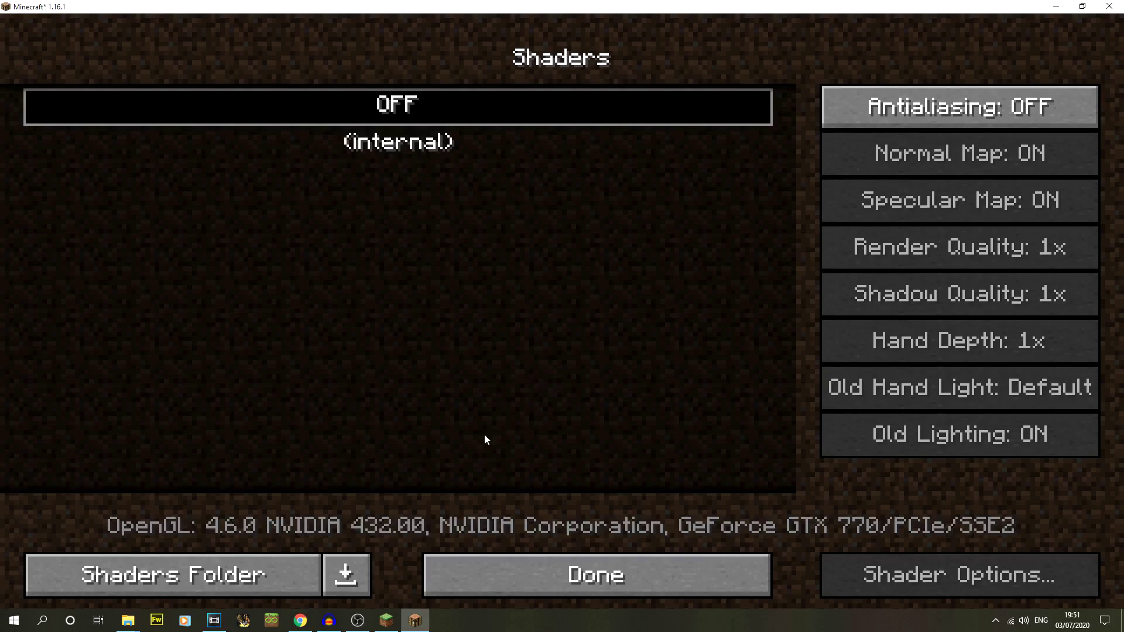
- Switch to Chrome and look over the open Triliton's Shaders, Sildurs Shaders and SEUS websites
left_click(300, 625)
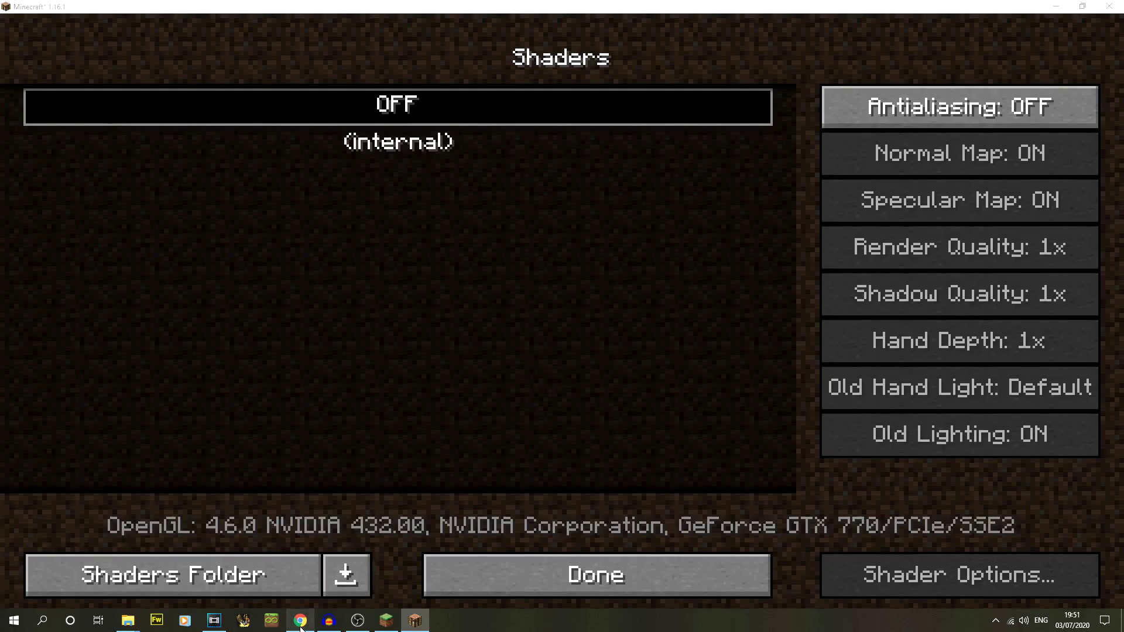
left_click(89, 18)
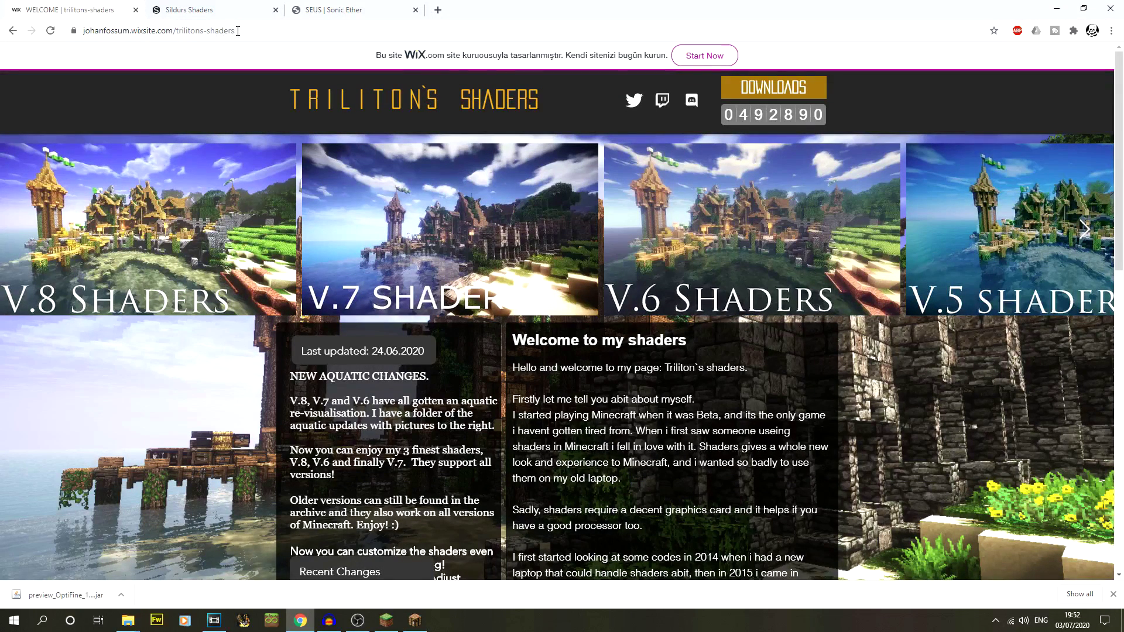
left_click(175, 30)
left_click(230, 13)
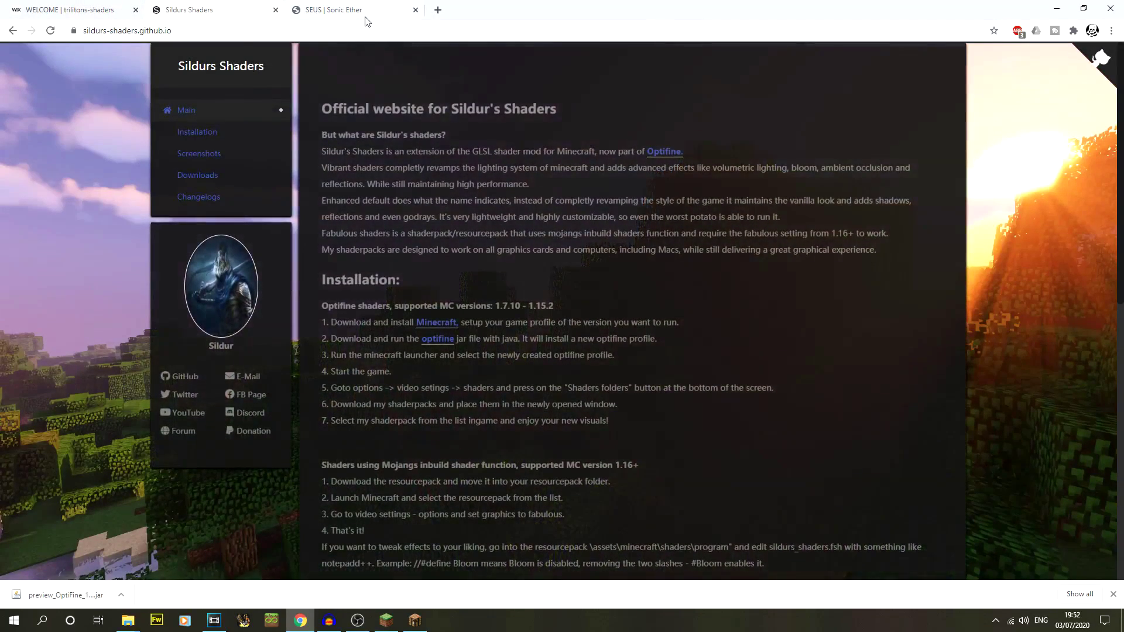
left_click(372, 18)
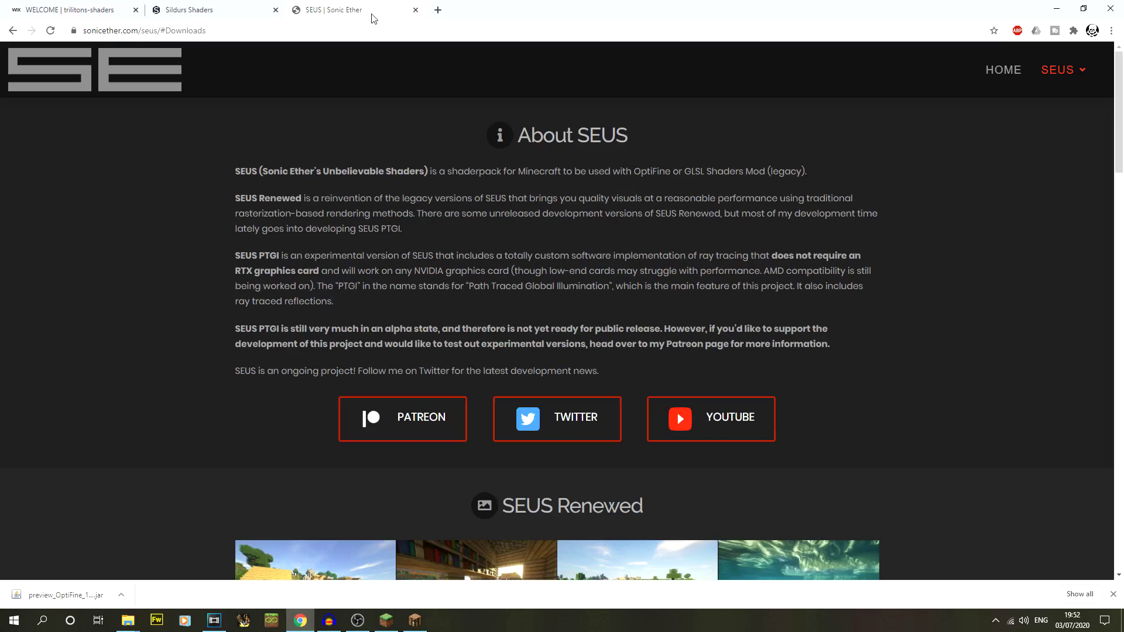
- Download Triliton's shaders V.8 for all versions from the downloads section of the Triliton's Shaders site
left_click(74, 13)
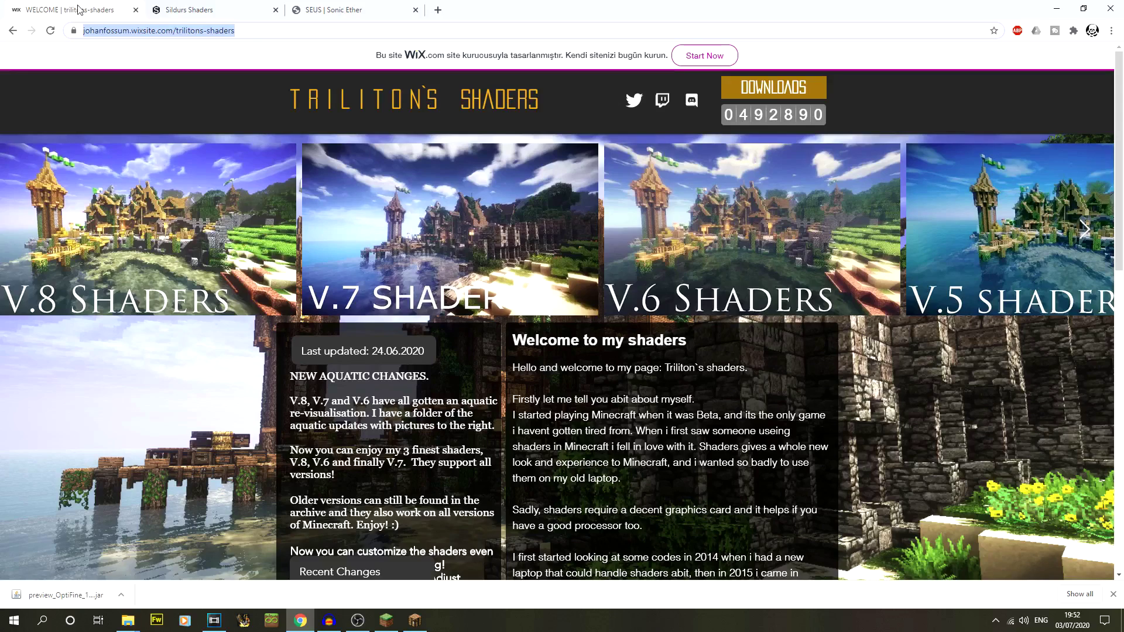
scroll(510, 372, "down", 4)
scroll(510, 373, "down", 5)
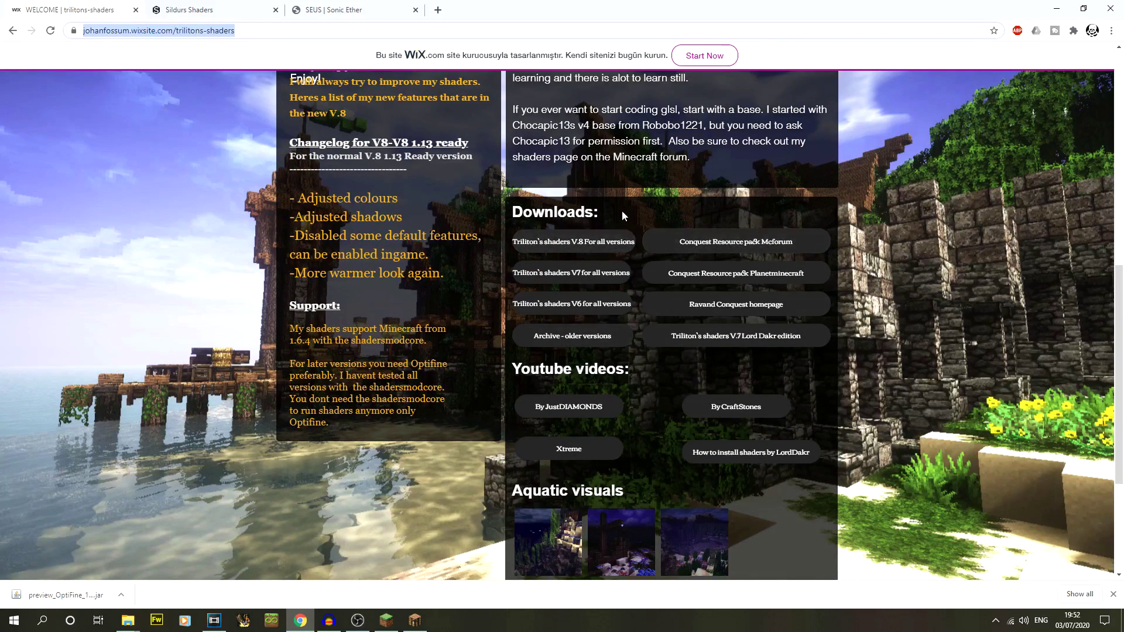
left_click(596, 247)
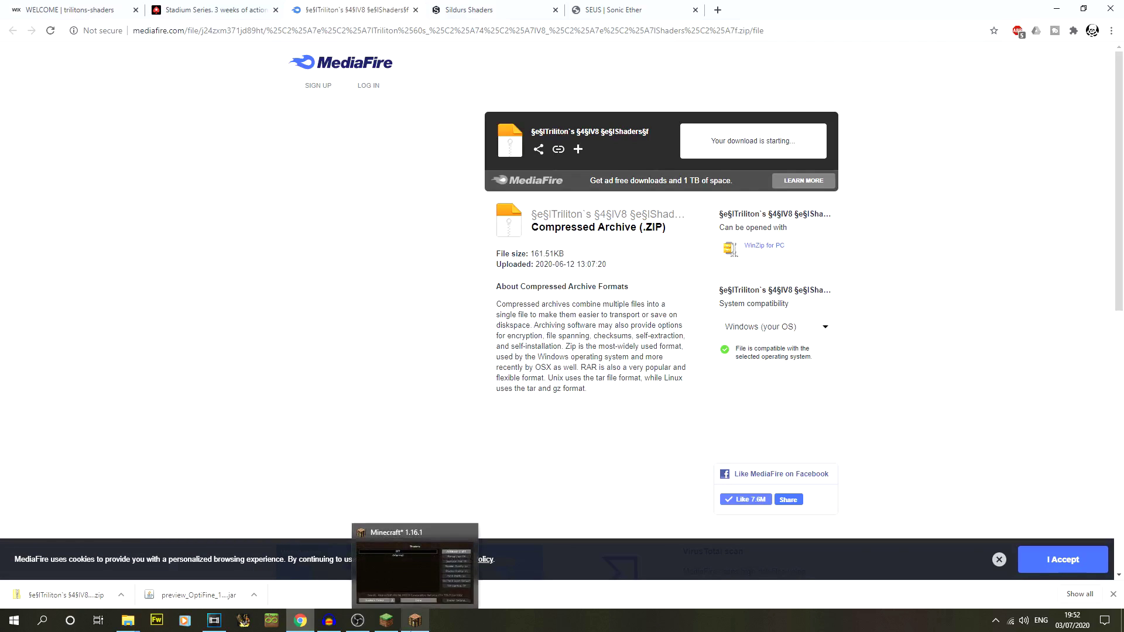
- Open the shaders folder from Minecraft, put the downloaded Triliton's V8 zip into it from Chrome, and close the leftover download and advert pages
left_click(415, 620)
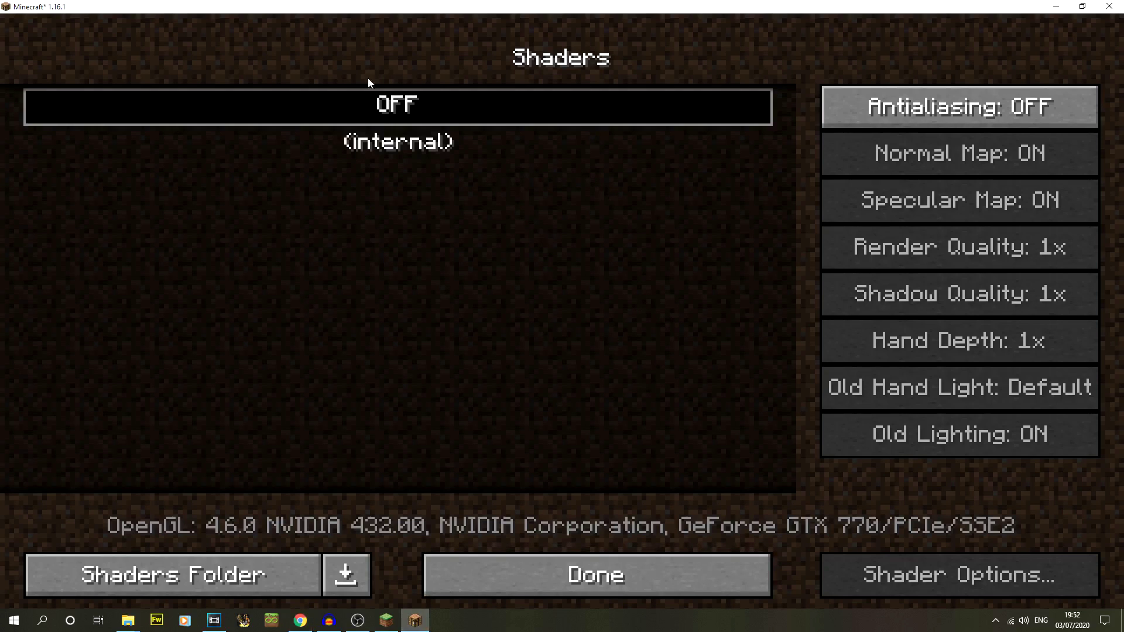
left_click(262, 575)
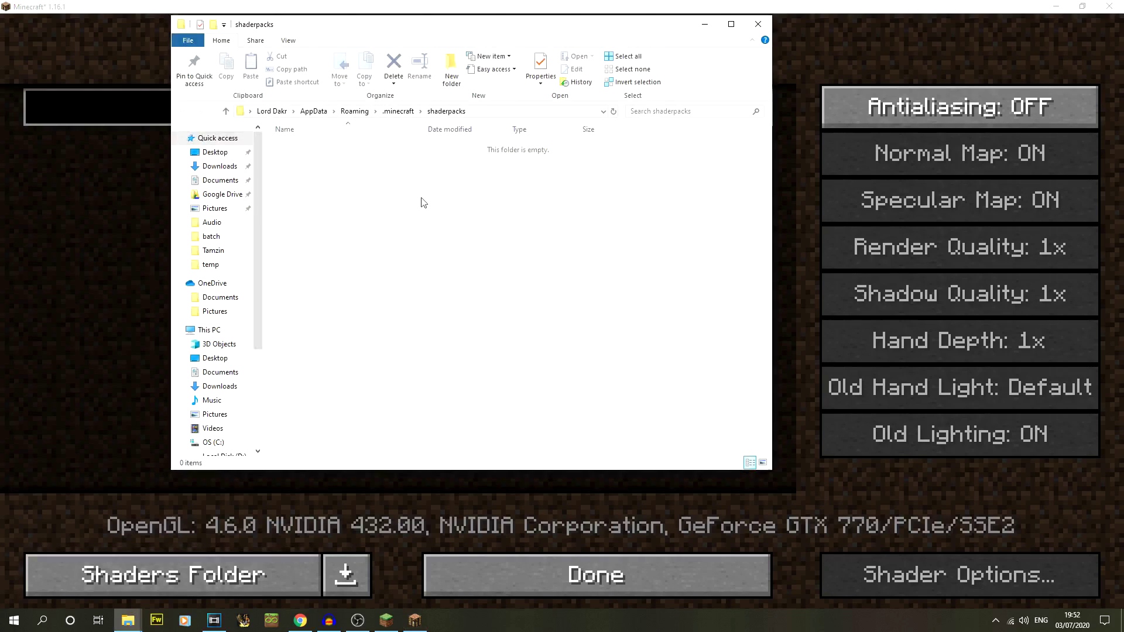
left_click(300, 625)
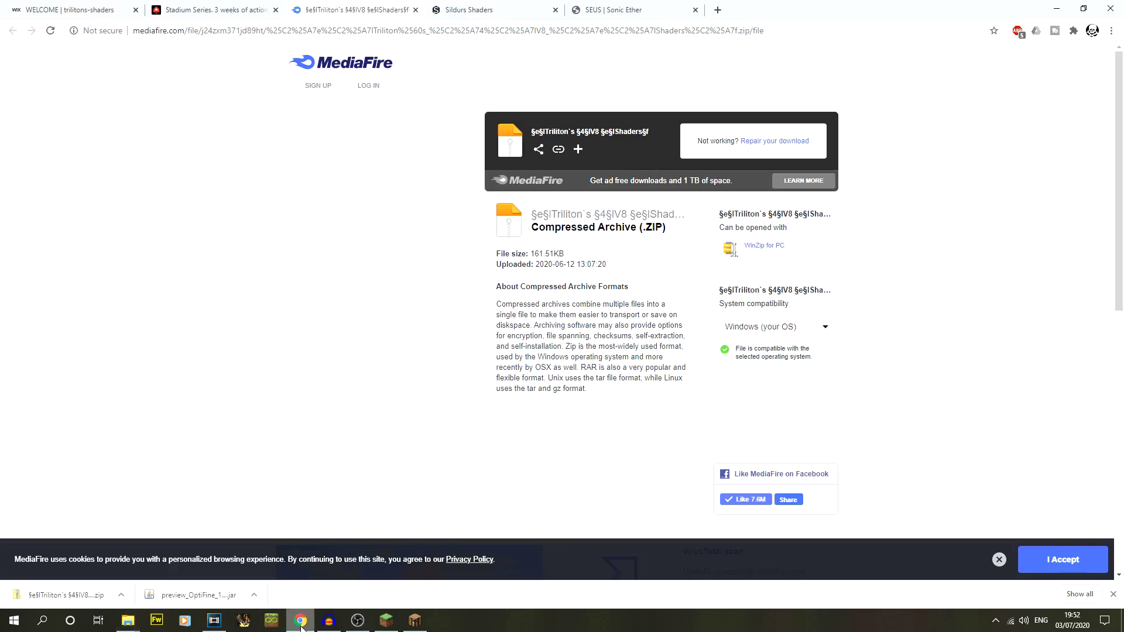
left_click_drag(74, 596, 98, 513)
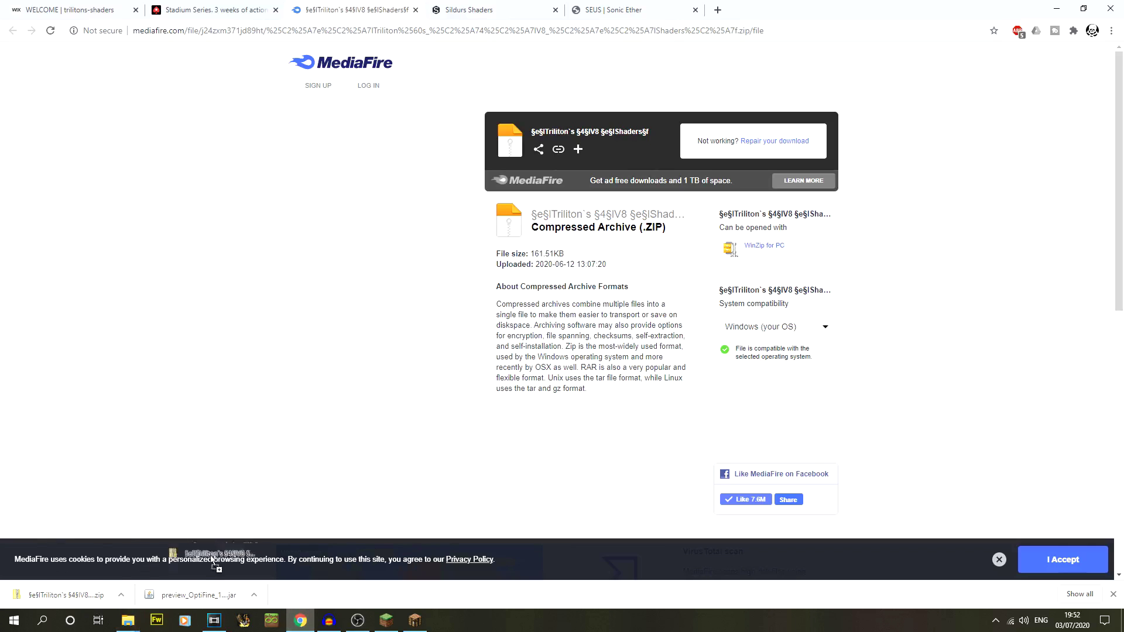
left_click_drag(212, 559, 432, 262)
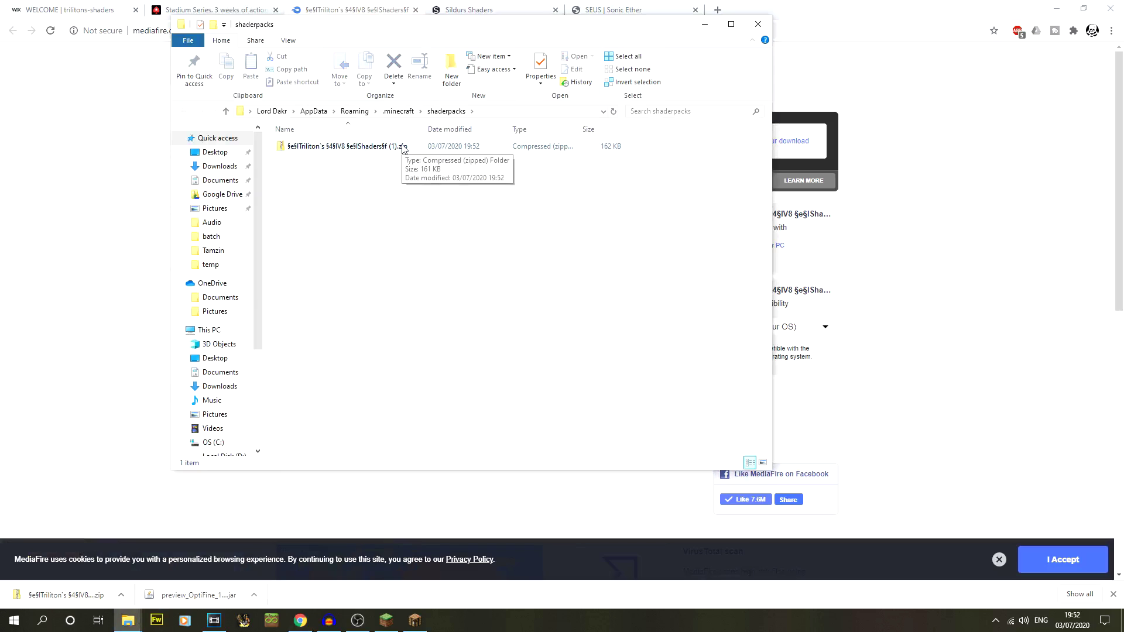
left_click(103, 192)
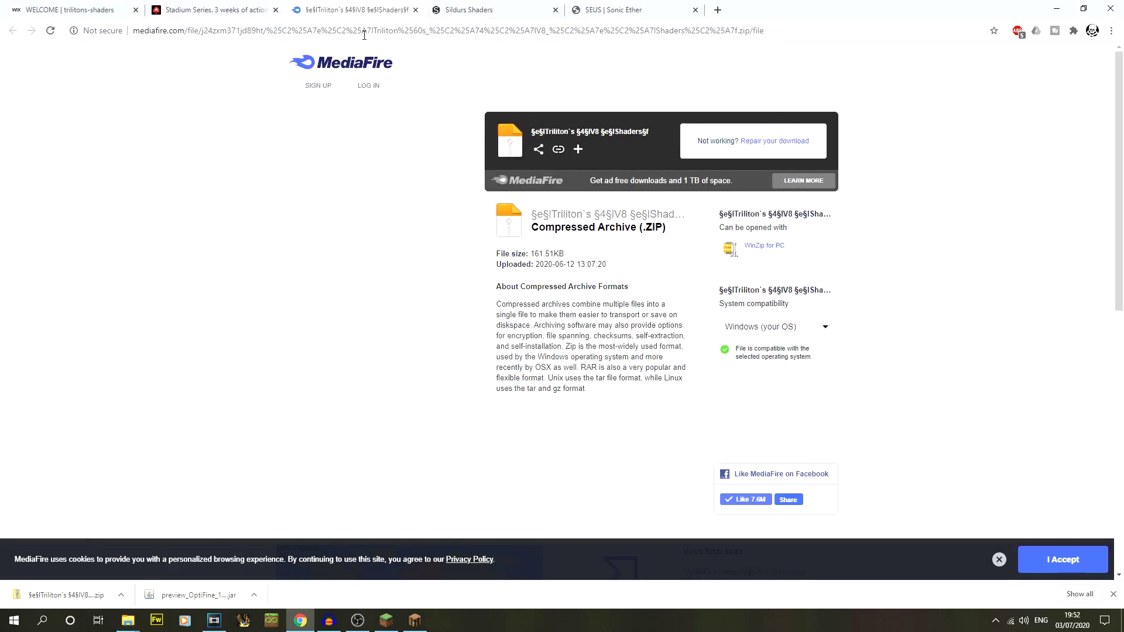
left_click(416, 10)
left_click(276, 10)
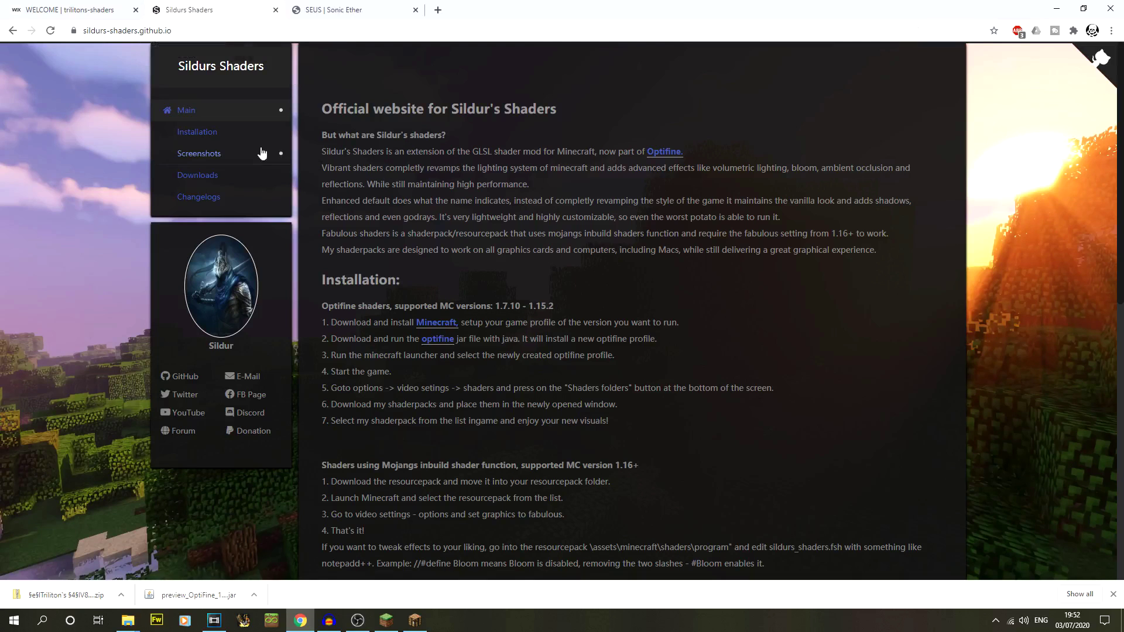
- Download Sildur's Vibrant shaders v1.27 Extreme-Volumetric lighting from the Sildurs Shaders site, dismissing the notification request and skipping the advert
left_click(204, 178)
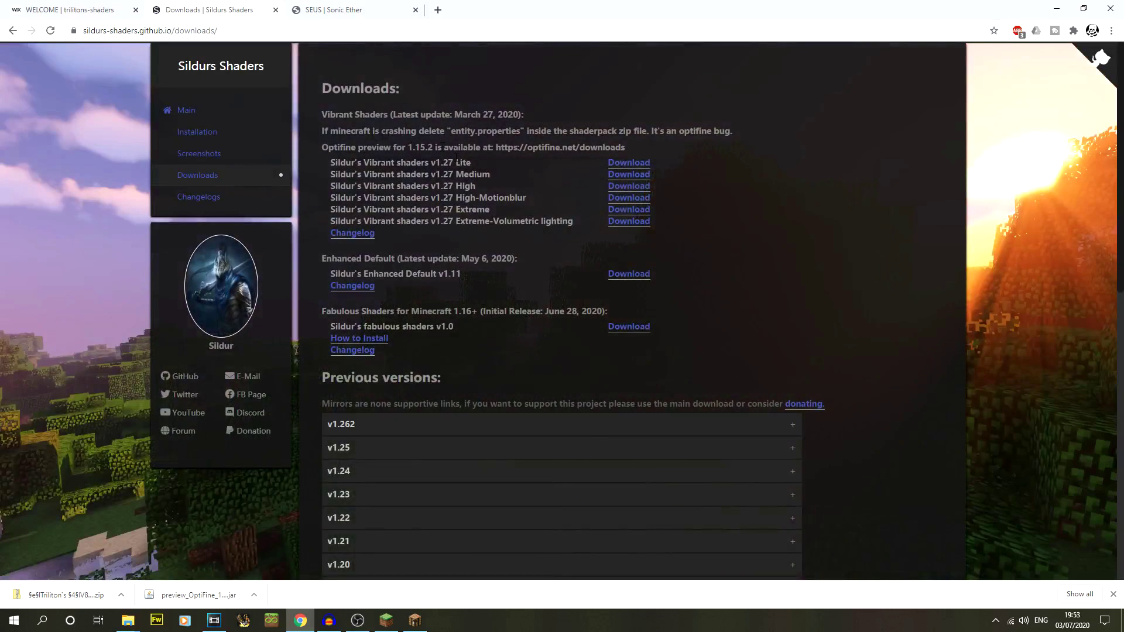
left_click(625, 222)
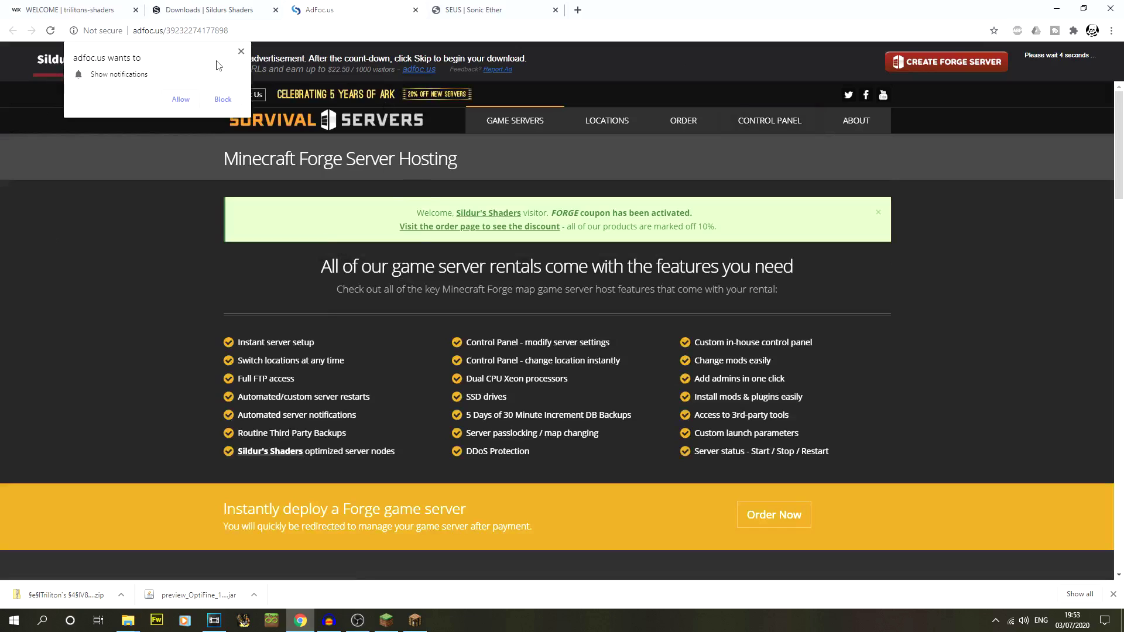
left_click(241, 53)
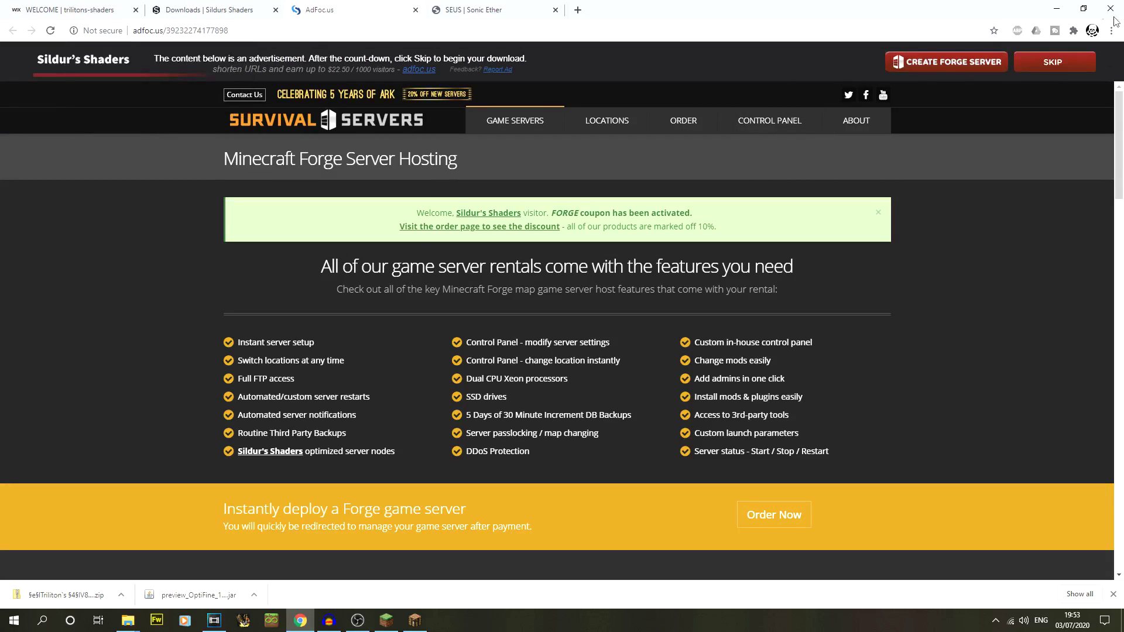
left_click(1083, 67)
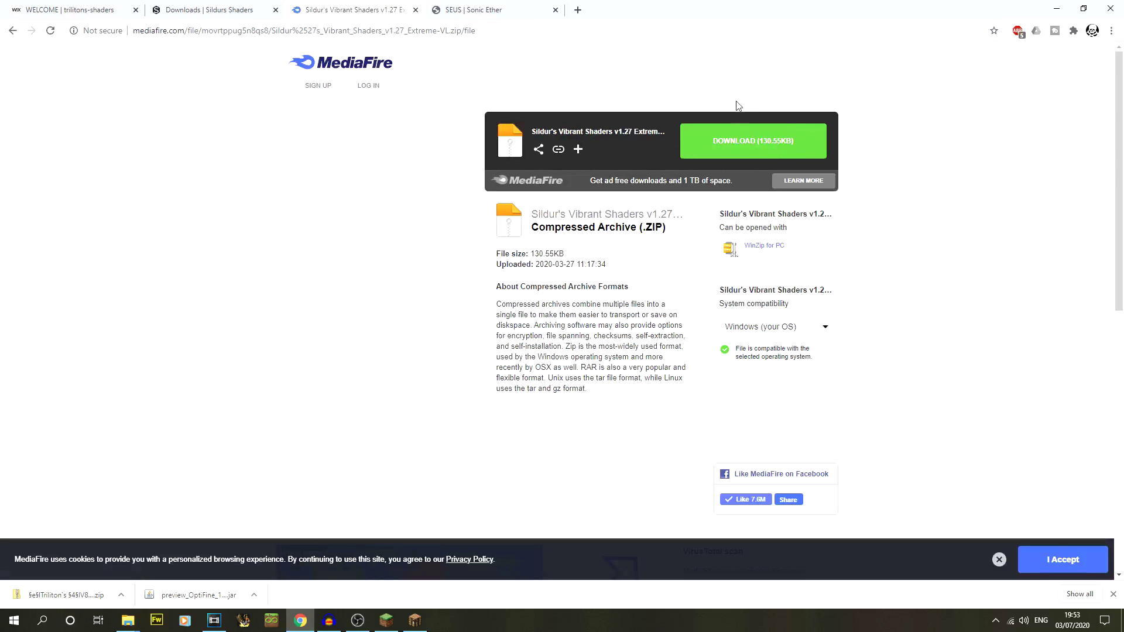
left_click(733, 139)
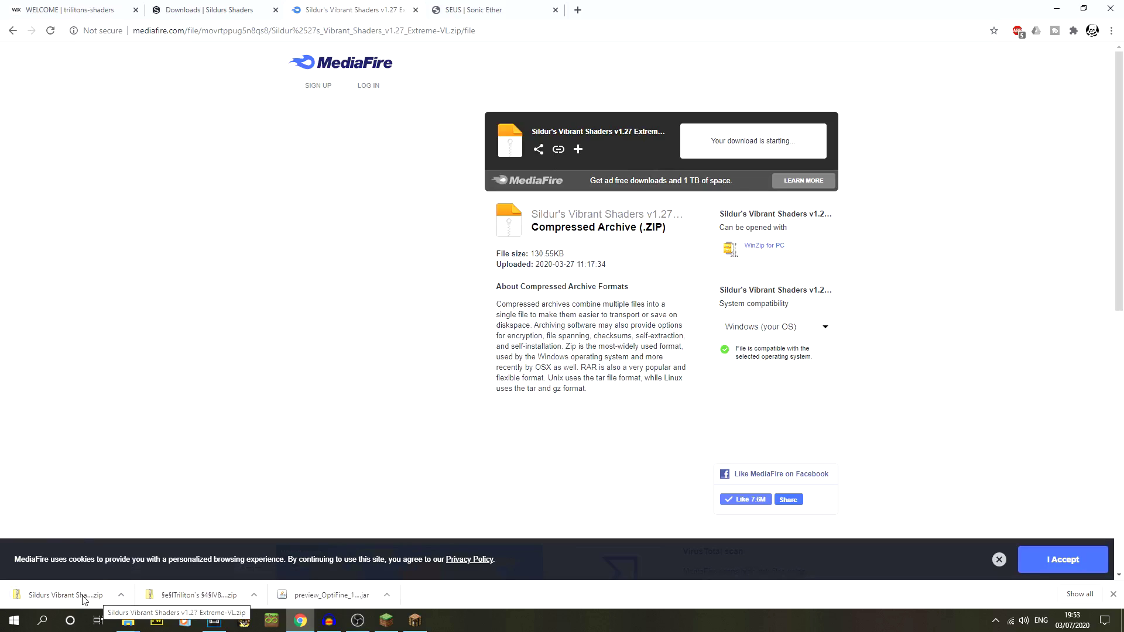
- Put the downloaded Sildurs Vibrant Shaders v1.27 Extreme-VL zip into the shaderpacks folder and close its MediaFire page
left_click_drag(67, 600, 455, 310)
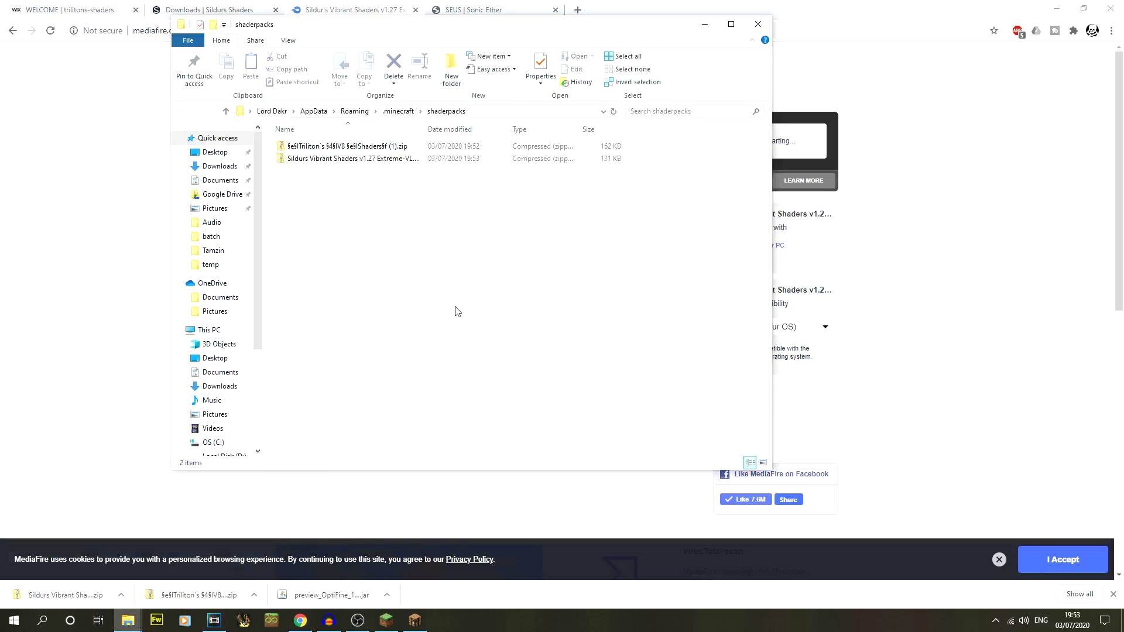
left_click(151, 269)
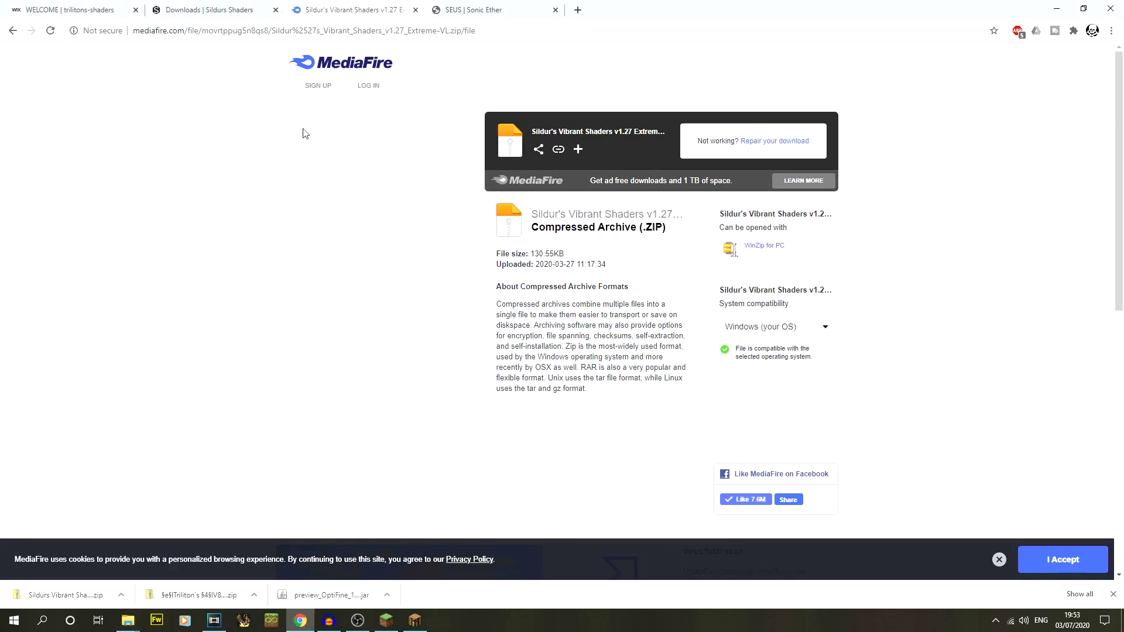
left_click(416, 10)
- Download SEUS Renewed 1.0.1 from the Sonic Ether site, accepting the EULA
left_click(404, 12)
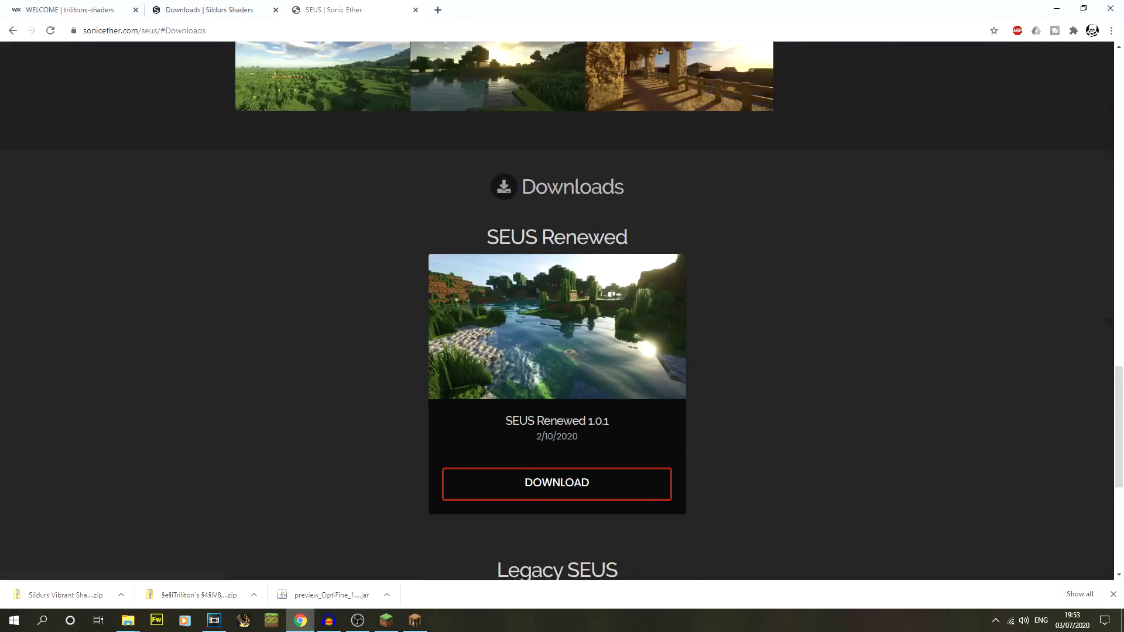
scroll(454, 191, "down", 2)
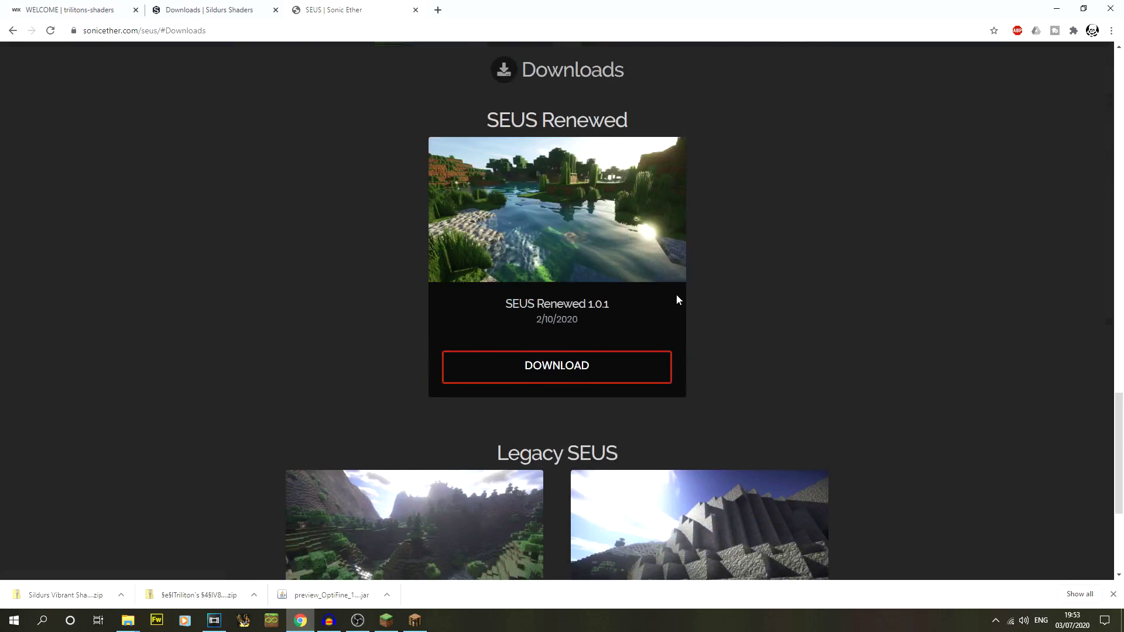
scroll(678, 300, "down", 4)
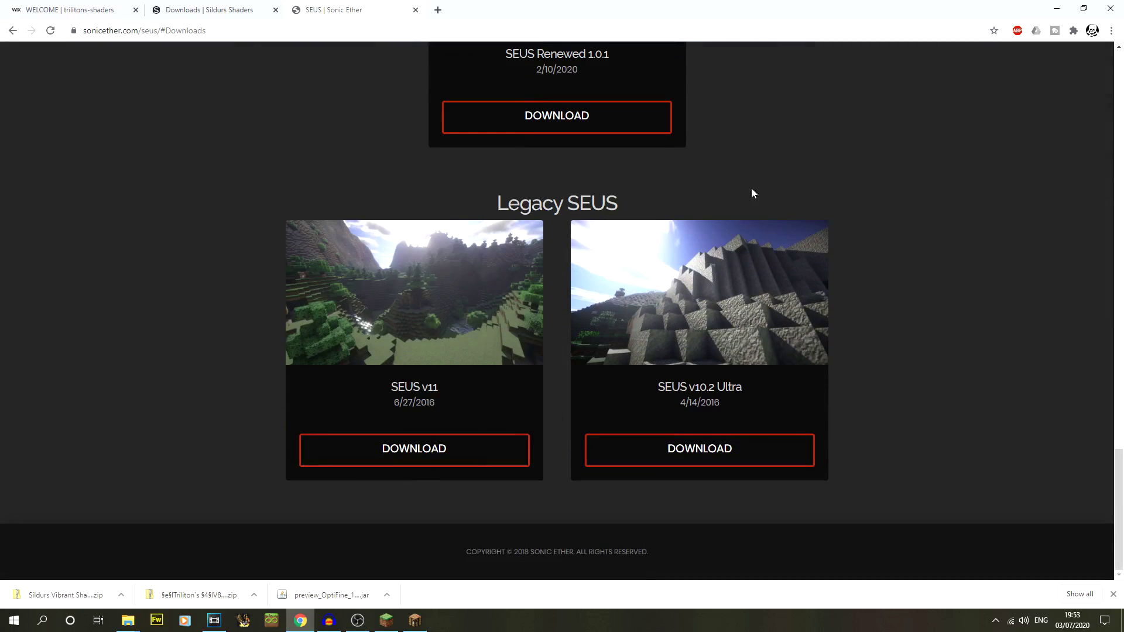
scroll(648, 298, "up", 3)
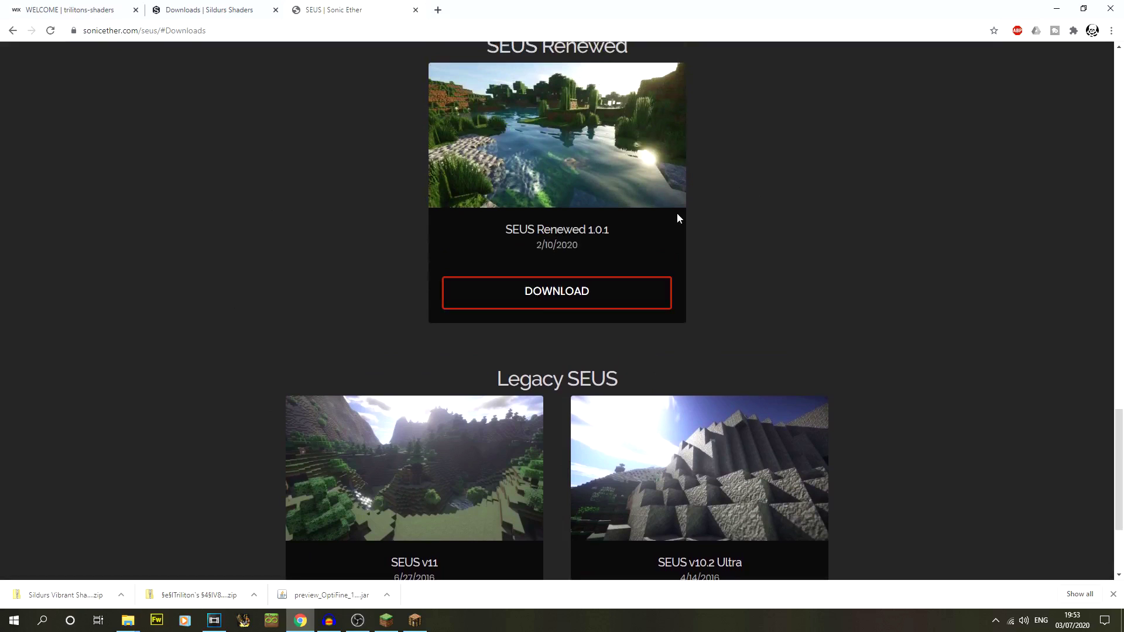
scroll(654, 342, "up", 1)
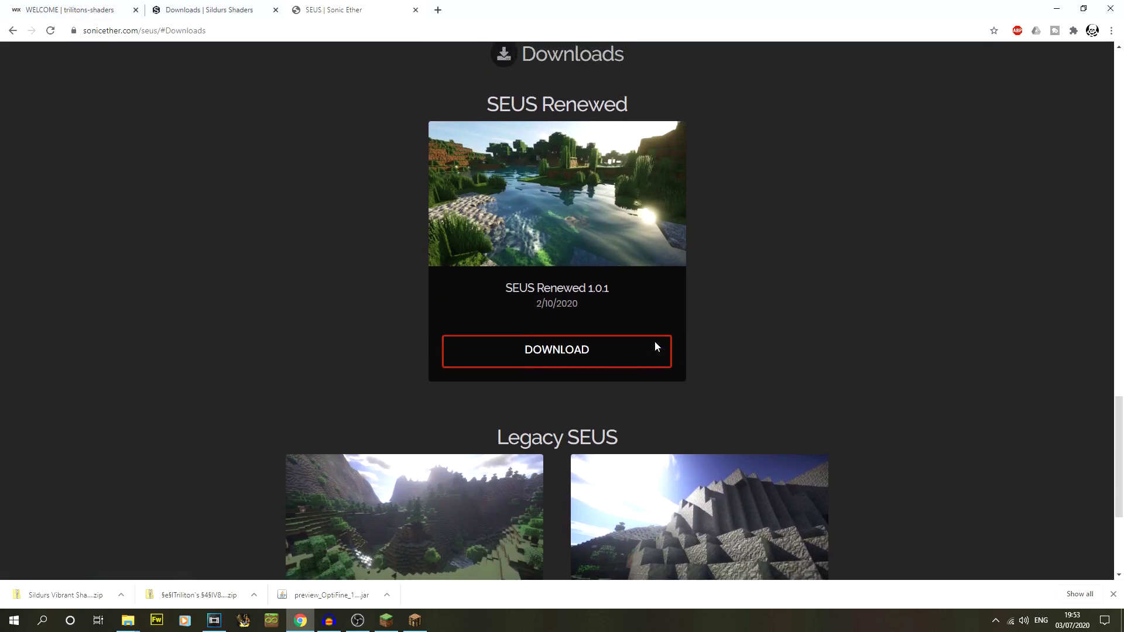
left_click(616, 364)
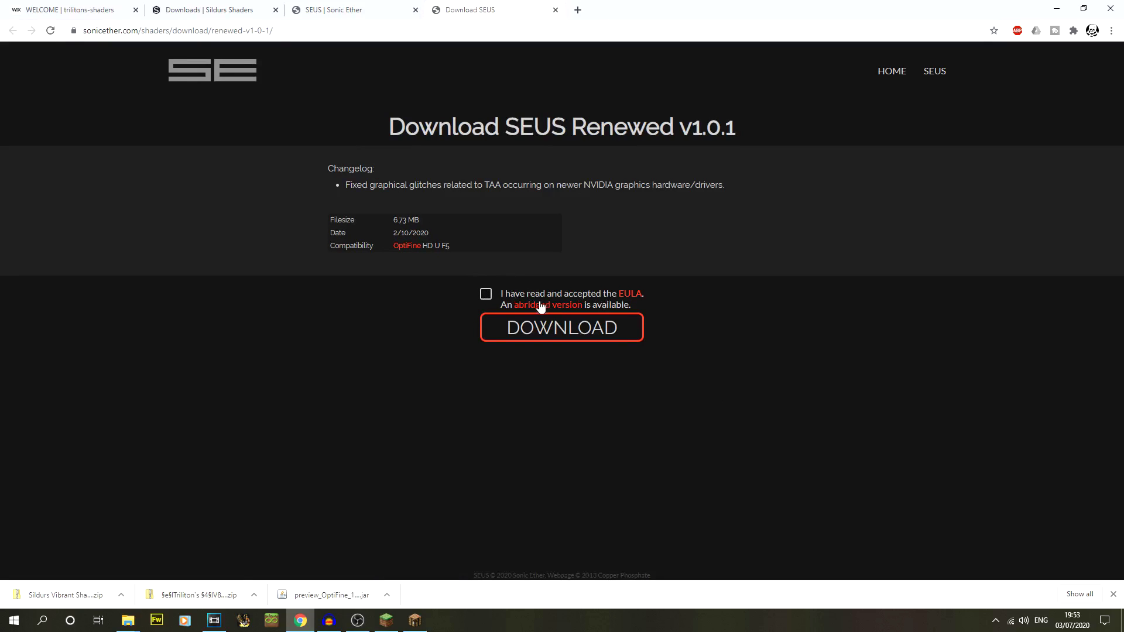
left_click(486, 295)
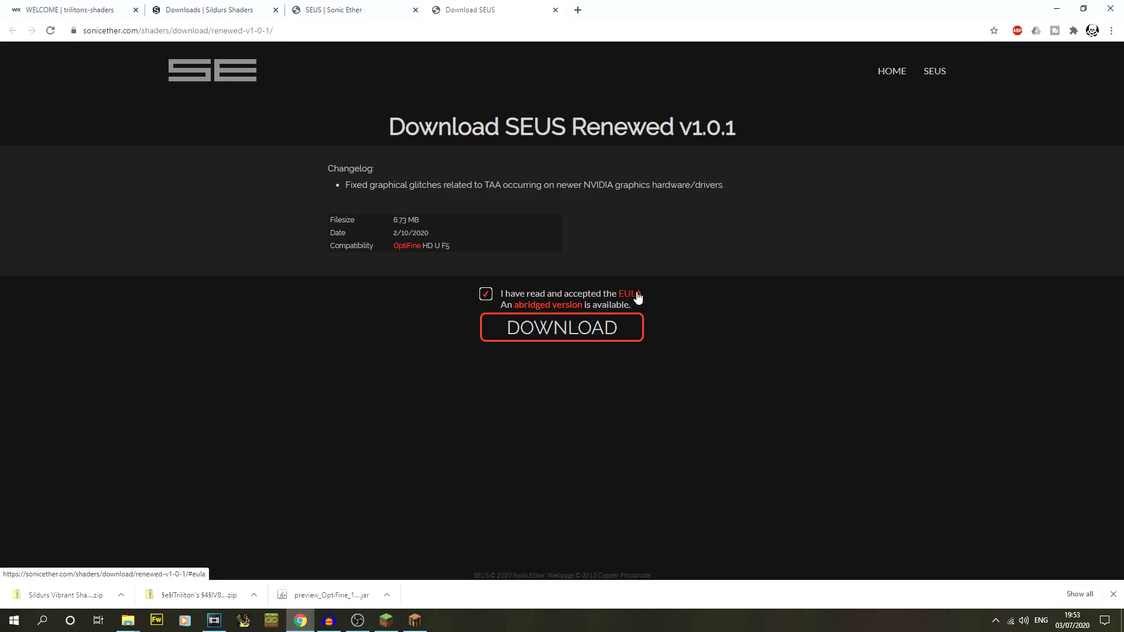
left_click(561, 332)
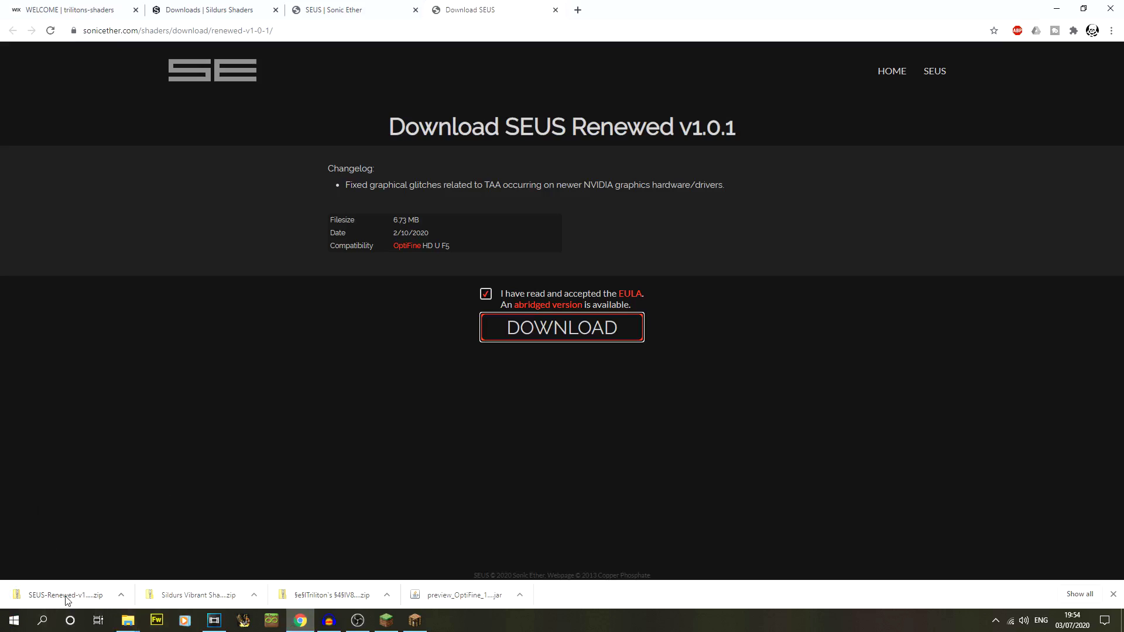
- Put the downloaded SEUS-Renewed-v1.0.1 zip into the shaderpacks folder and return to the Shaders screen in Minecraft
left_click_drag(65, 600, 480, 300)
left_click(480, 109)
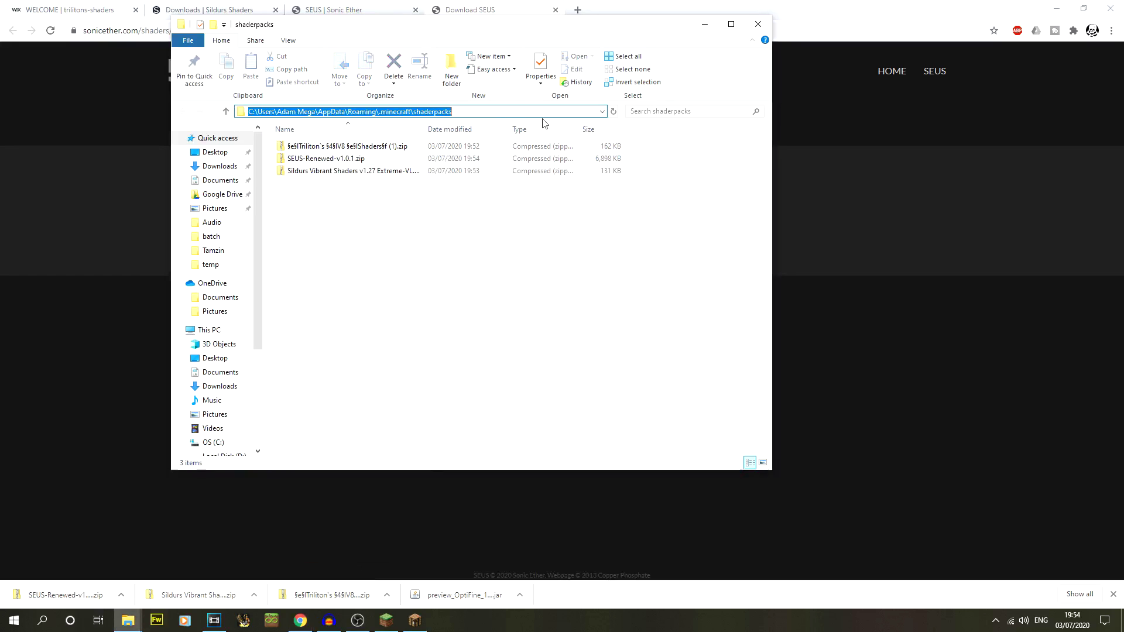
left_click(558, 235)
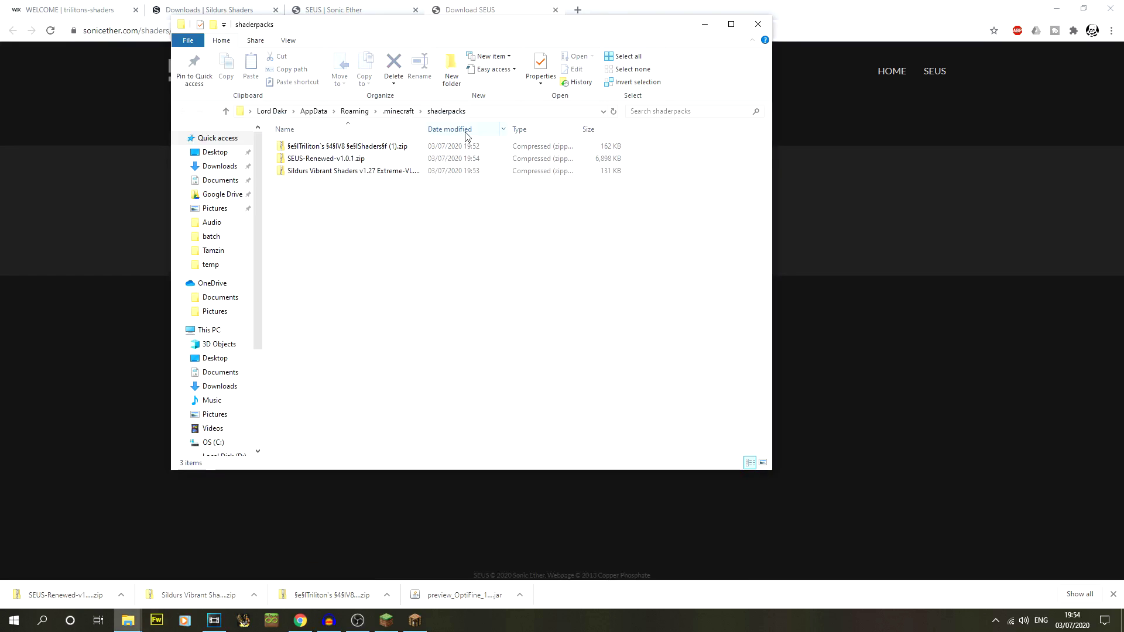
left_click(415, 621)
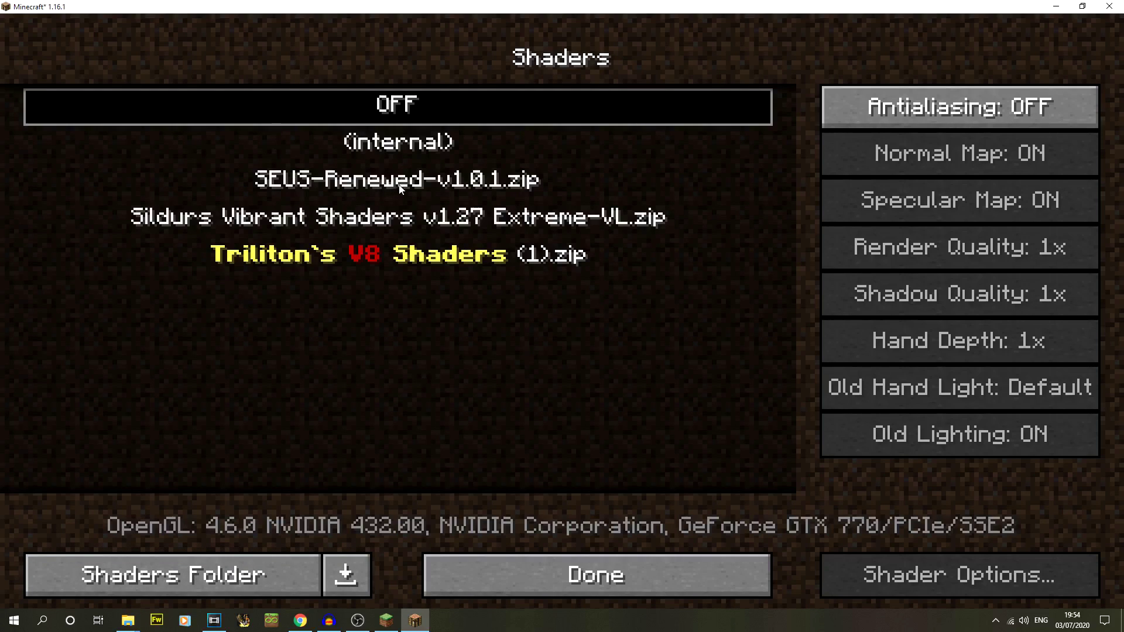
- Select the SEUS-Renewed-v1.0.1 pack and look through its Post-Processing, Lighting & Shadows and Advanced GI settings
left_click(454, 183)
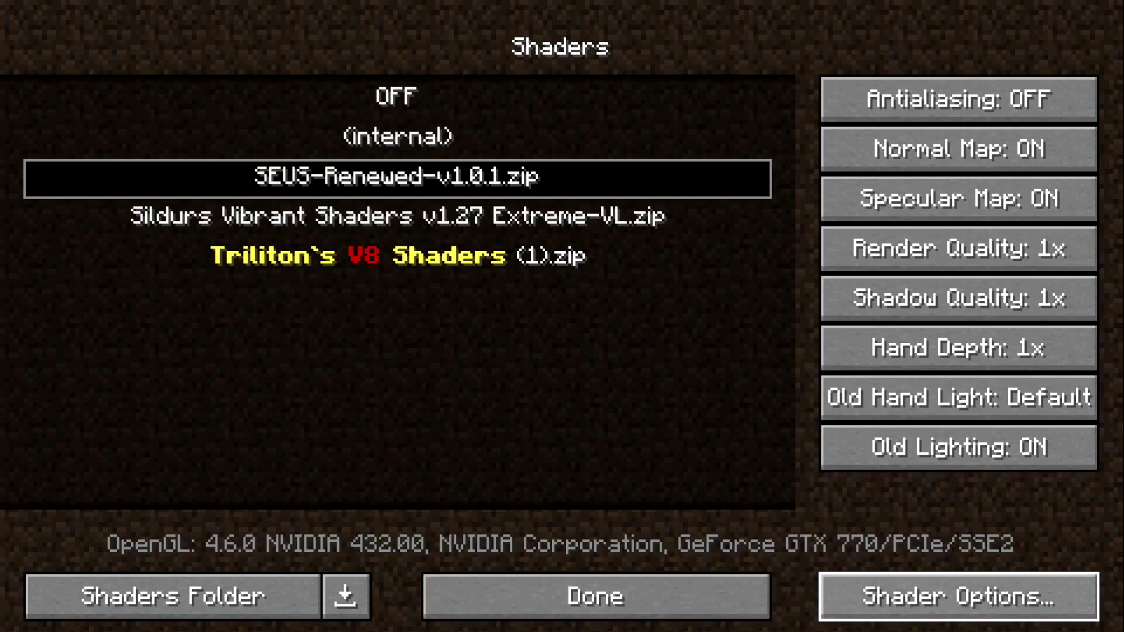
left_click(958, 596)
left_click(767, 259)
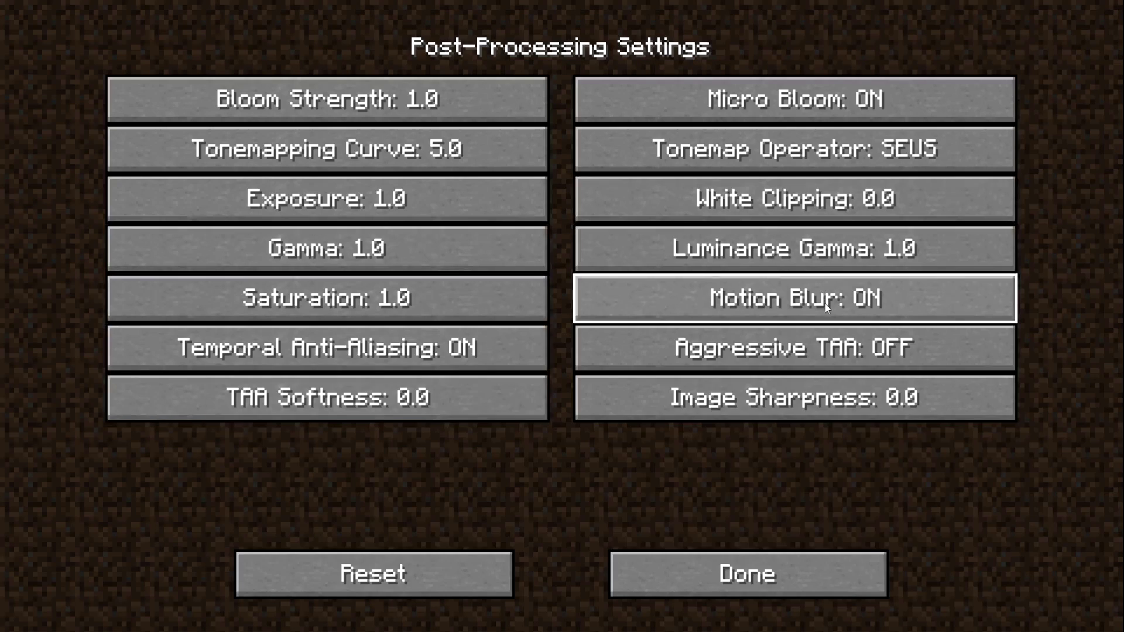
left_click(808, 564)
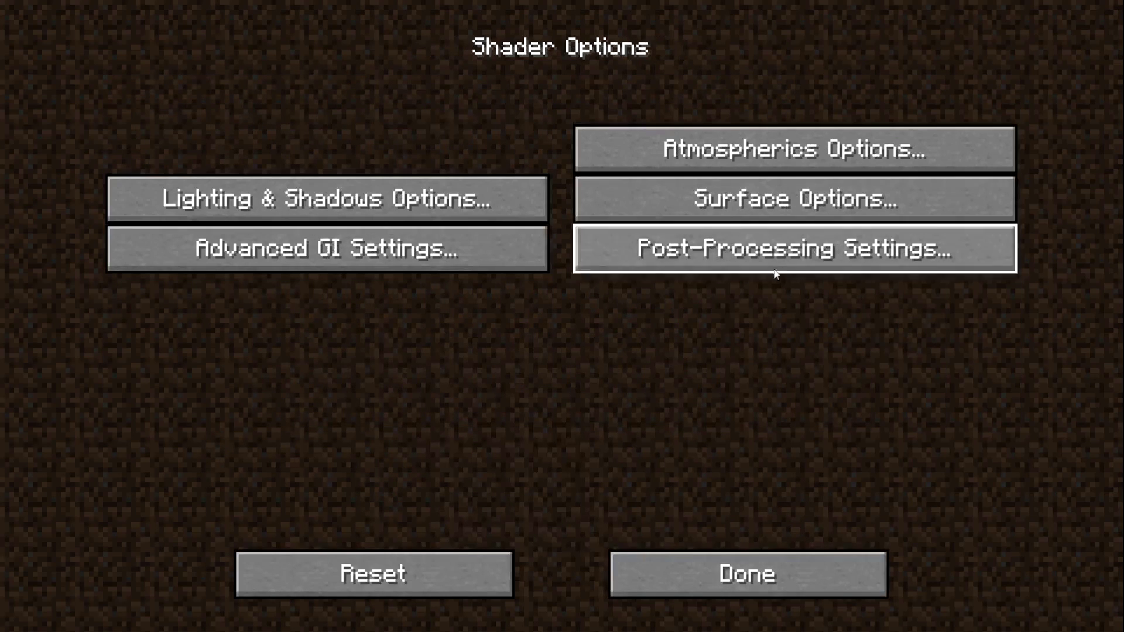
left_click(444, 200)
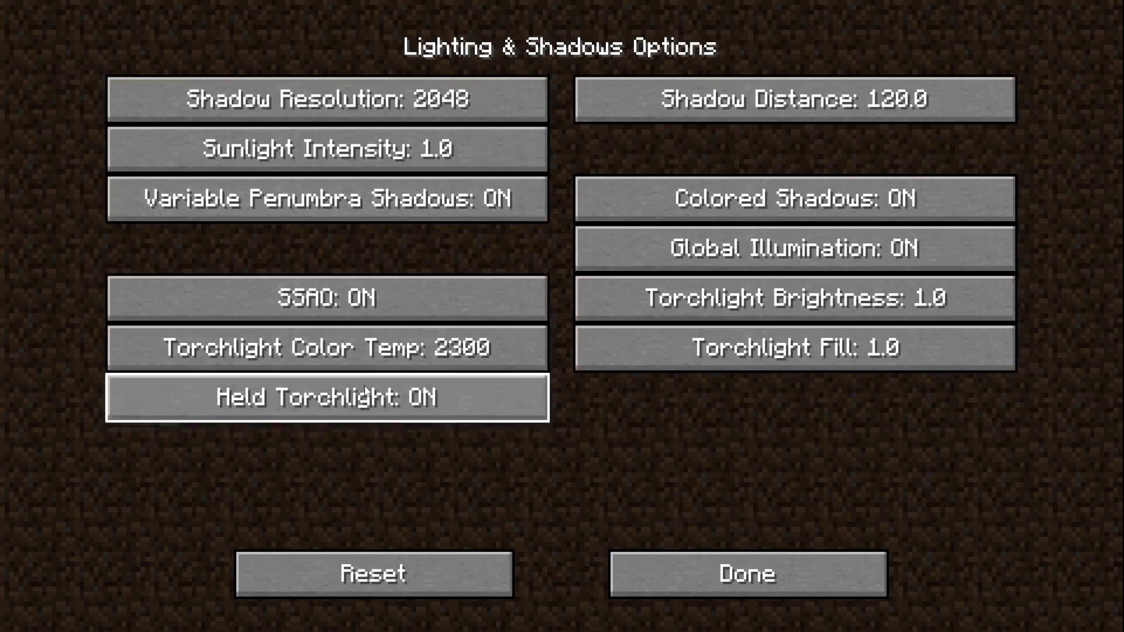
left_click(647, 570)
left_click(399, 254)
left_click(691, 554)
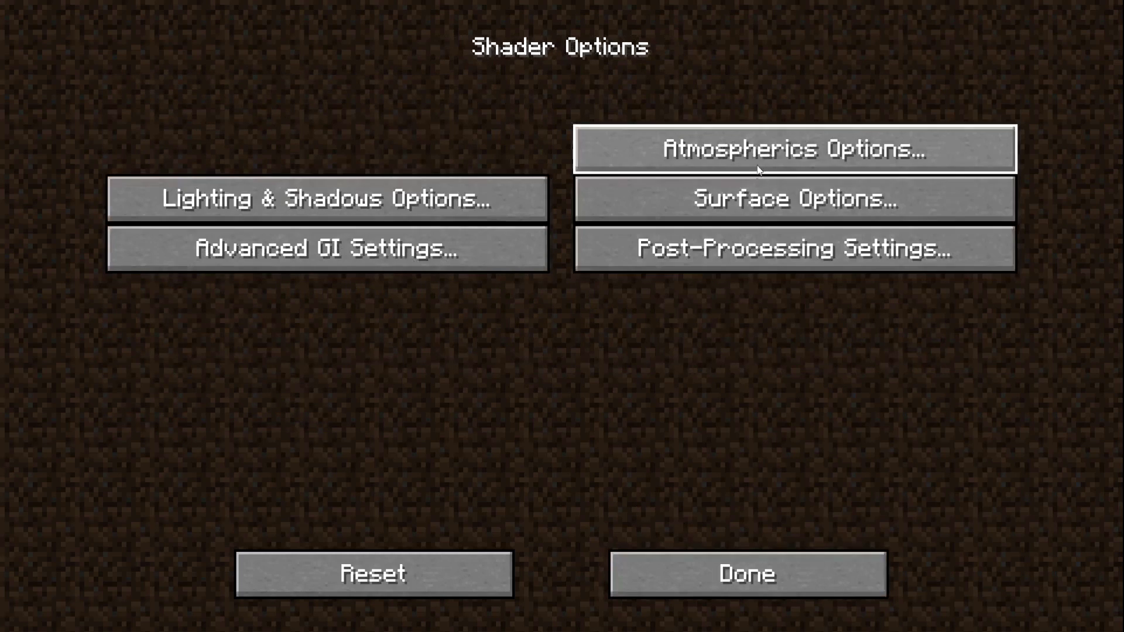
- Review the SEUS pack's Atmospherics, Surface and Post-Processing options and return to the Shaders screen
left_click(758, 170)
left_click(752, 571)
left_click(749, 202)
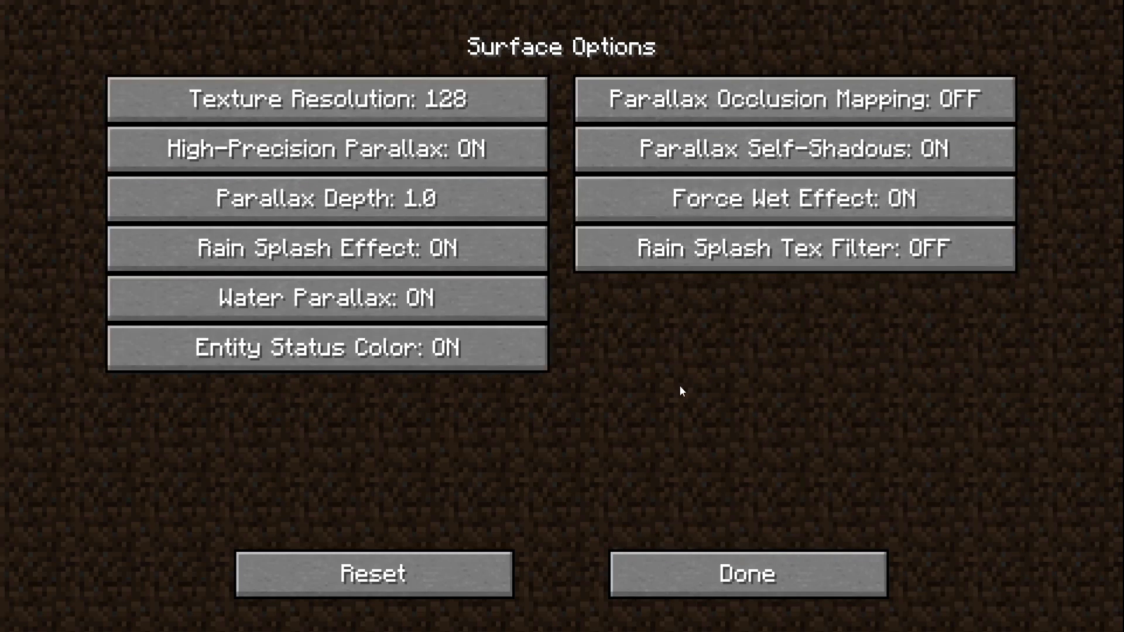
left_click(750, 577)
left_click(773, 248)
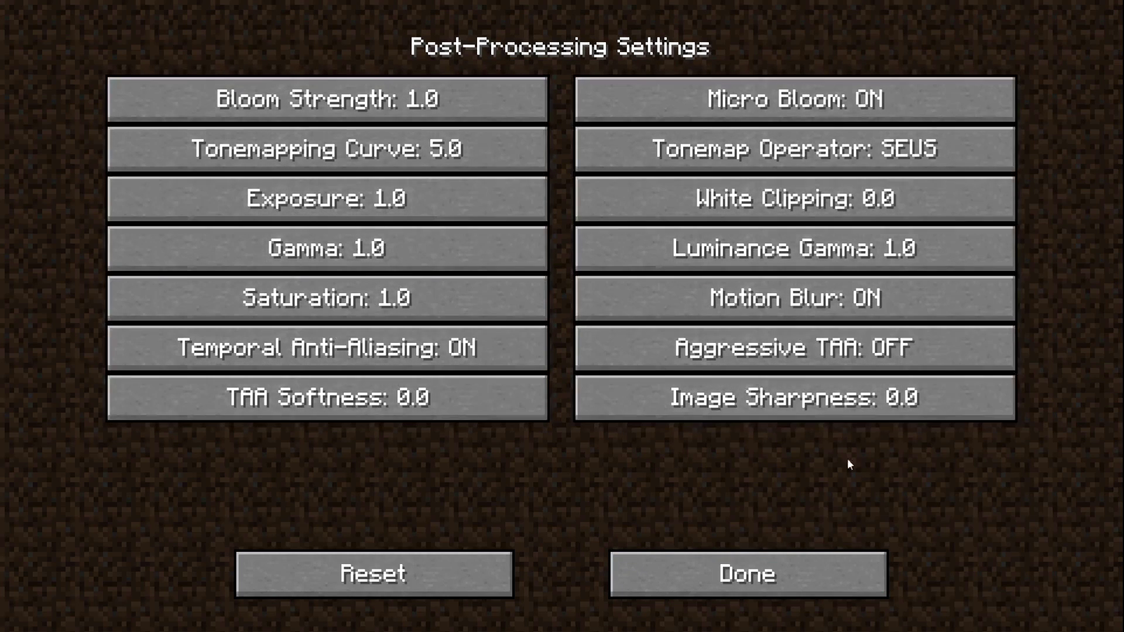
left_click(771, 560)
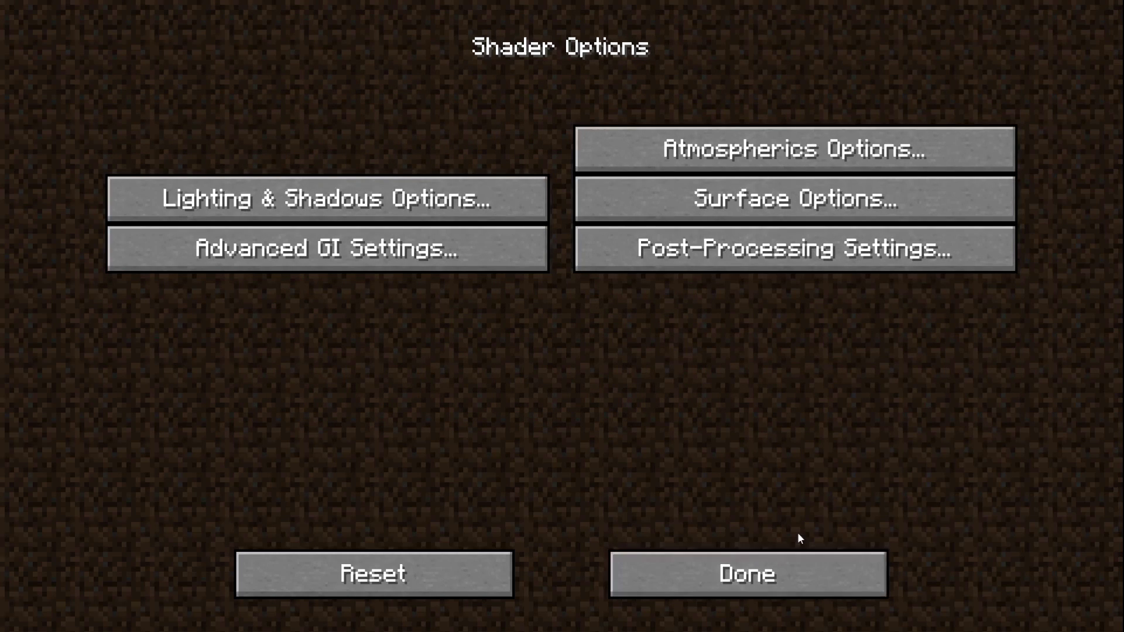
left_click(787, 569)
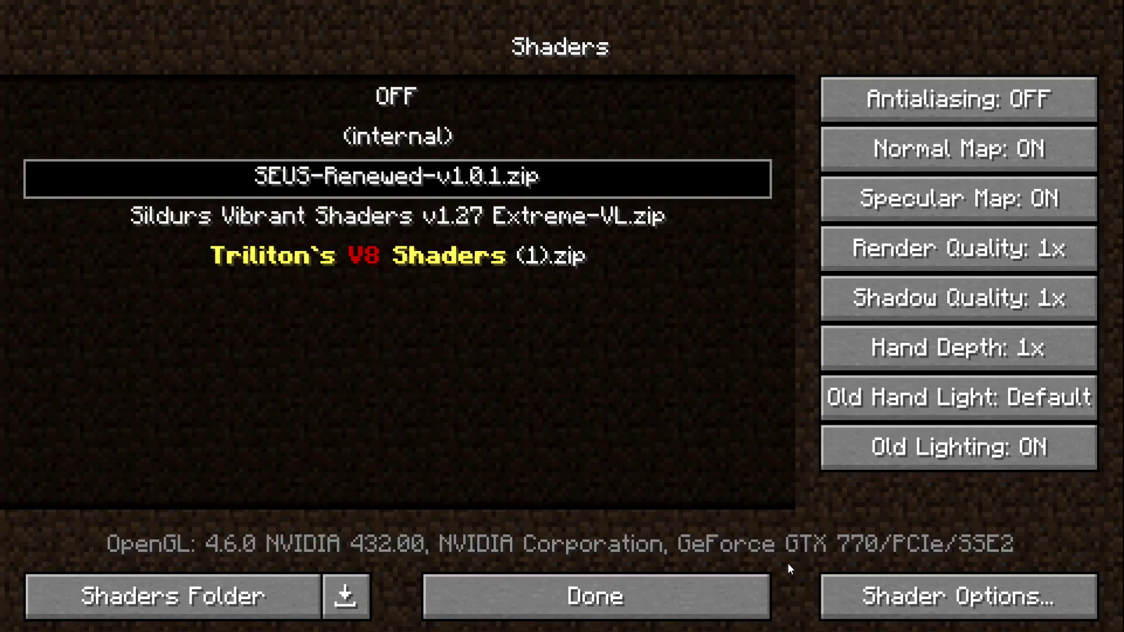
- Select the Sildurs Vibrant Shaders v1.27 Extreme-VL pack and view its shader options
left_click(450, 217)
left_click(919, 588)
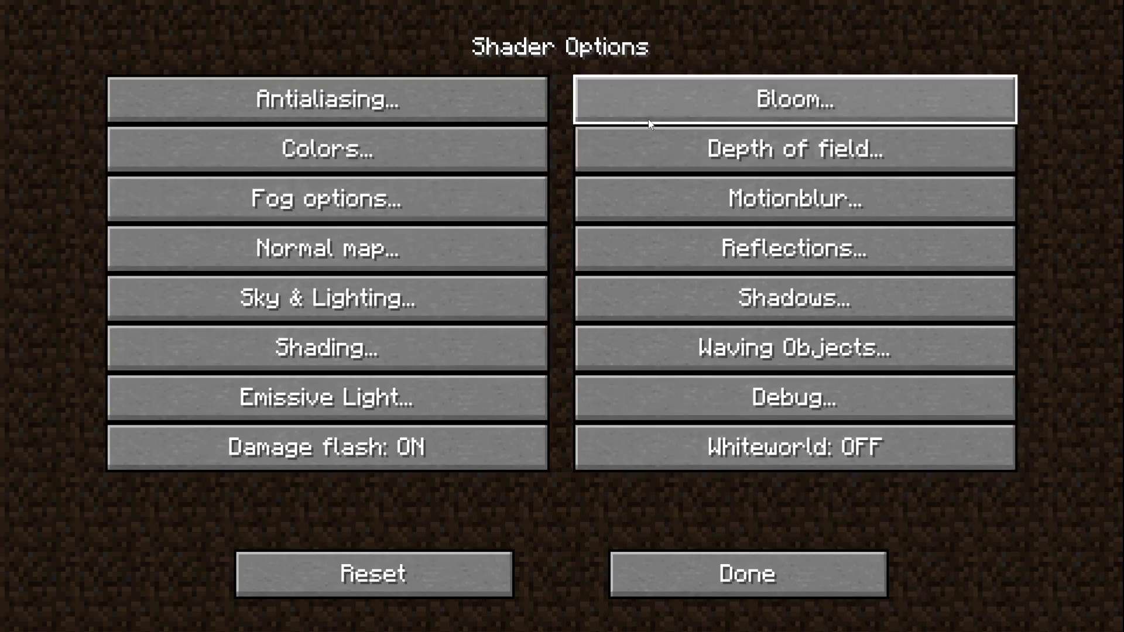
left_click(718, 564)
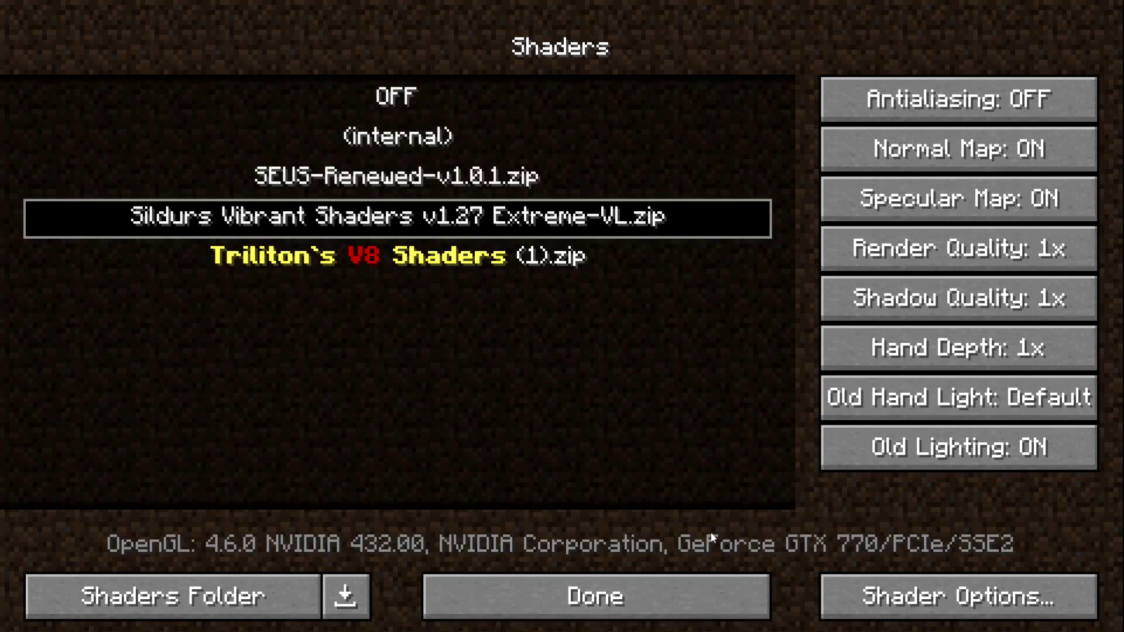
- Activate the SEUS-Renewed-v1.0.1 shader pack and return to the title screen
left_click(471, 188)
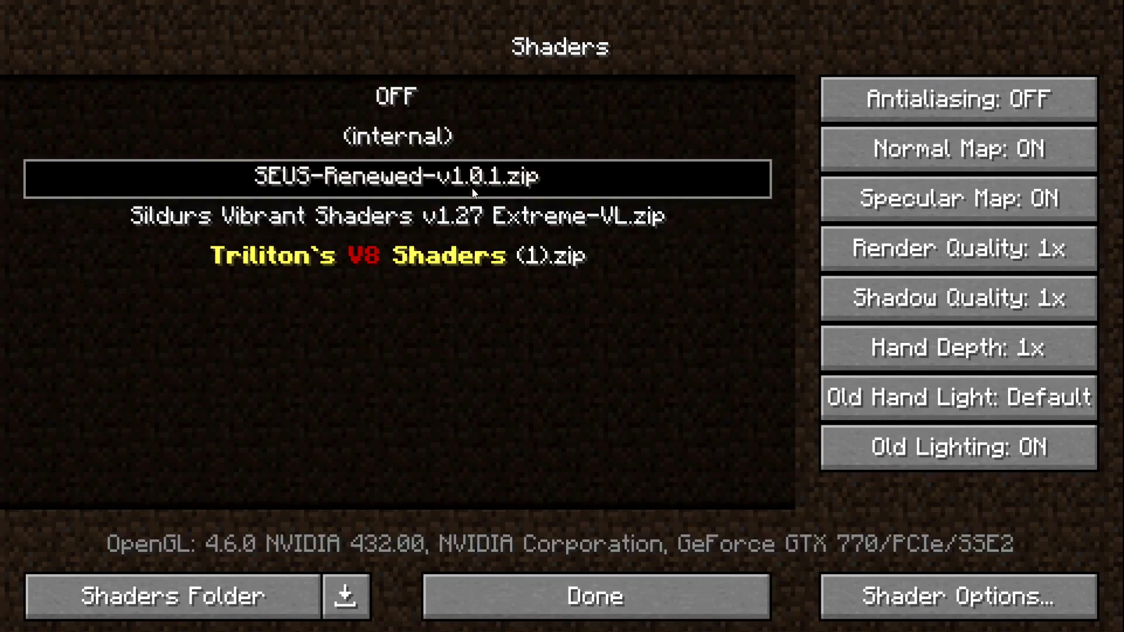
left_click(671, 589)
left_click(603, 578)
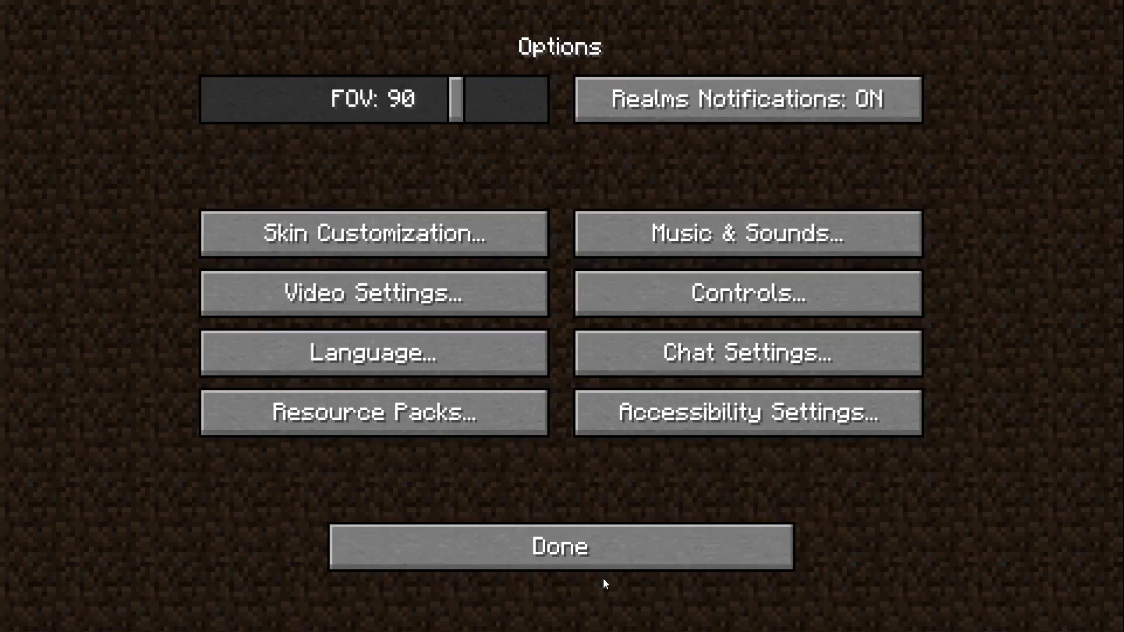
left_click(601, 561)
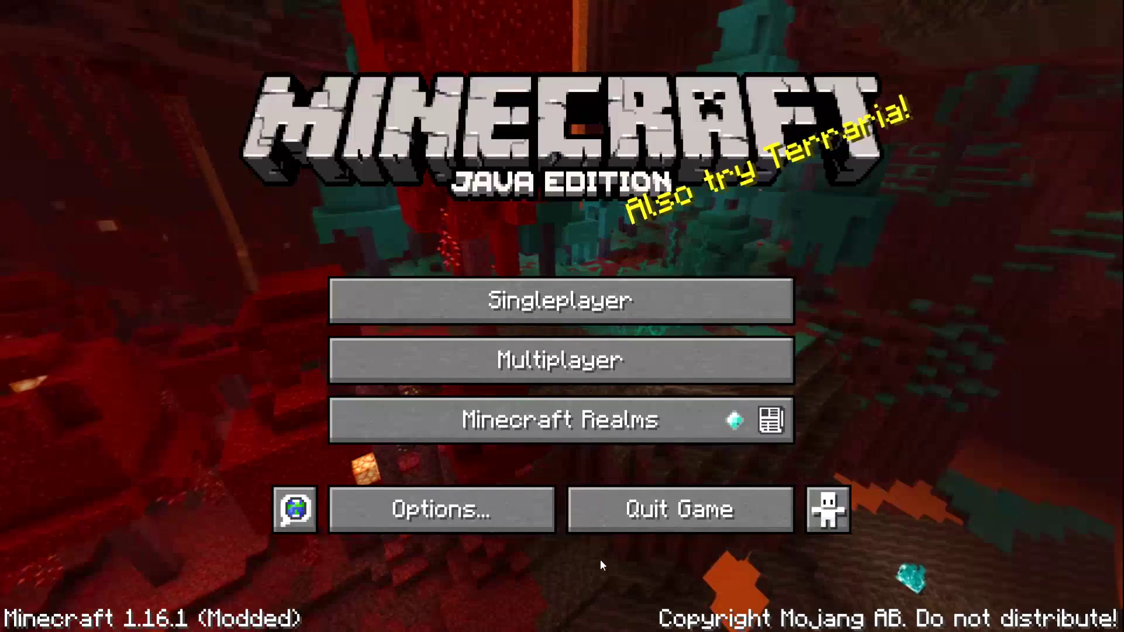
- Load the singleplayer world Shaders 1.16.1
left_click(504, 316)
left_click(544, 176)
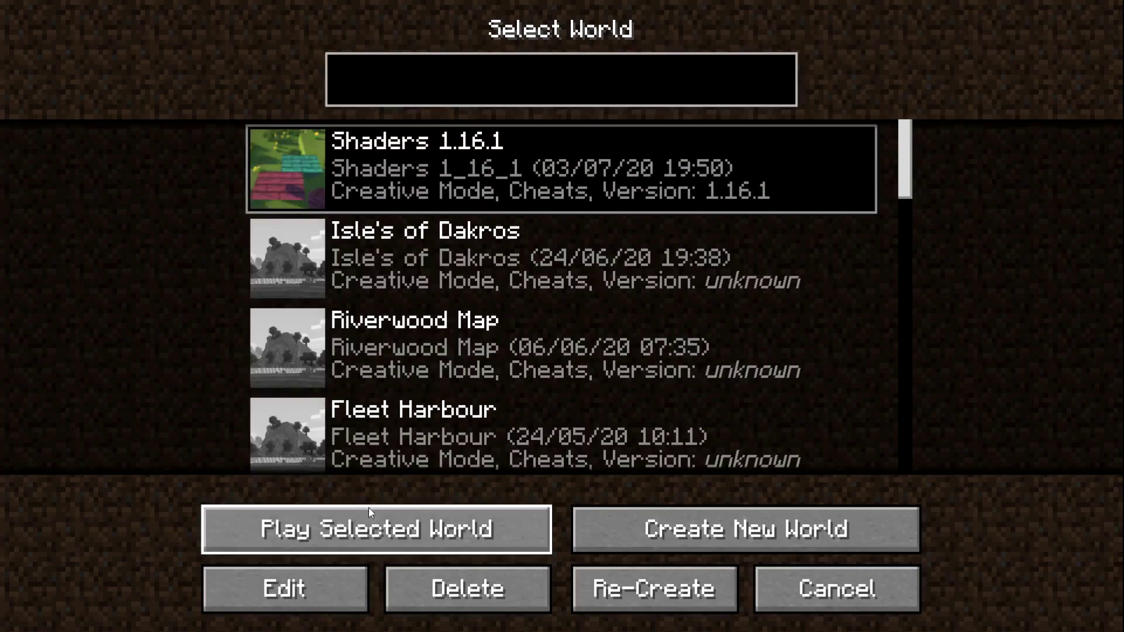
left_click(437, 530)
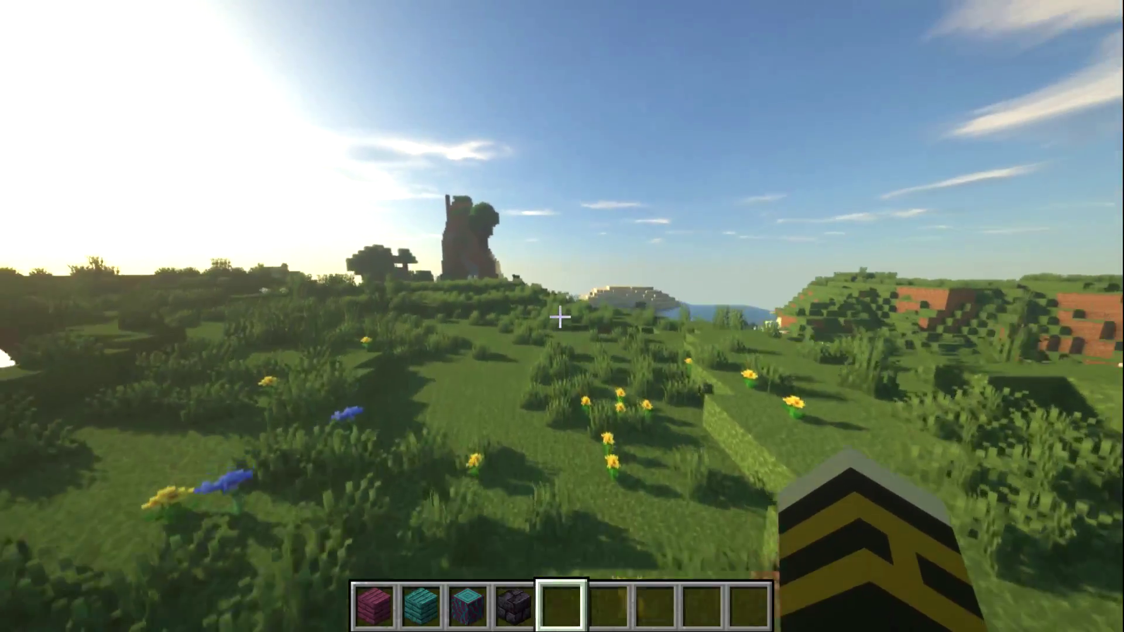
- Place Crimson Planks, Warped Planks, Warped Stem and Polished Blackstone Bricks together on the grass
scroll(560, 317, "up", 4)
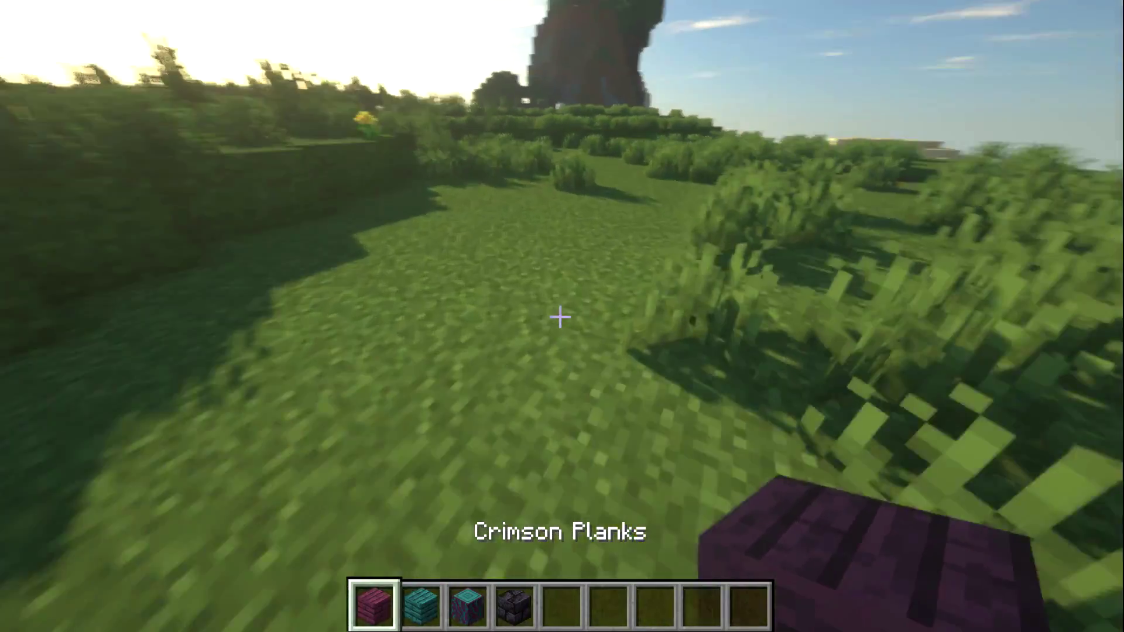
right_click(561, 317)
right_click(561, 317)
scroll(560, 317, "down", 1)
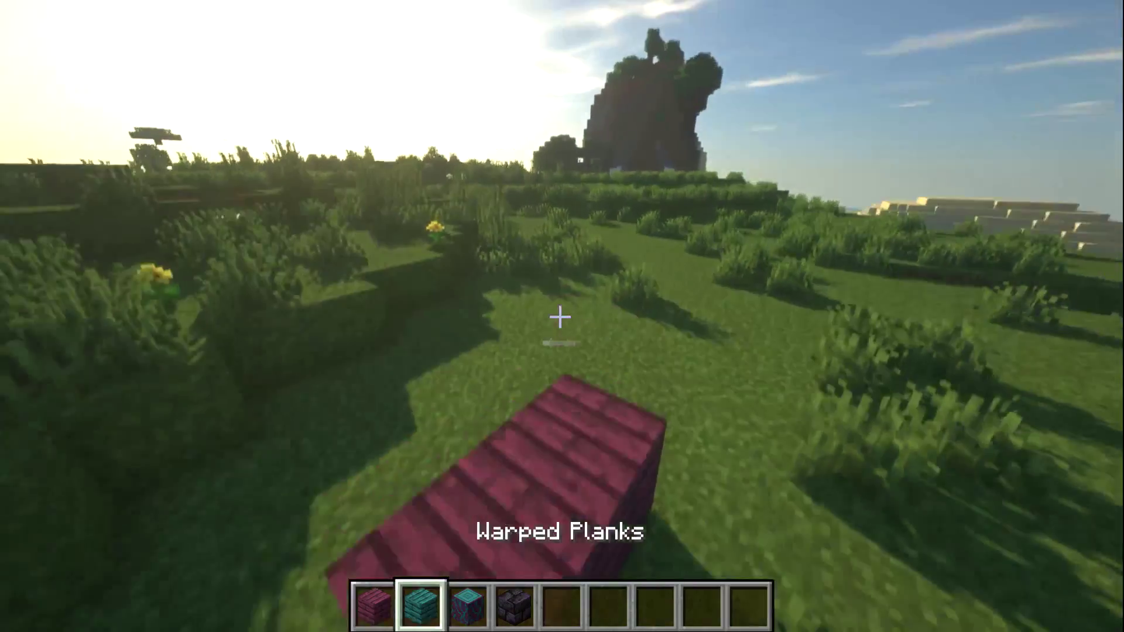
right_click(560, 318)
scroll(560, 318, "down", 1)
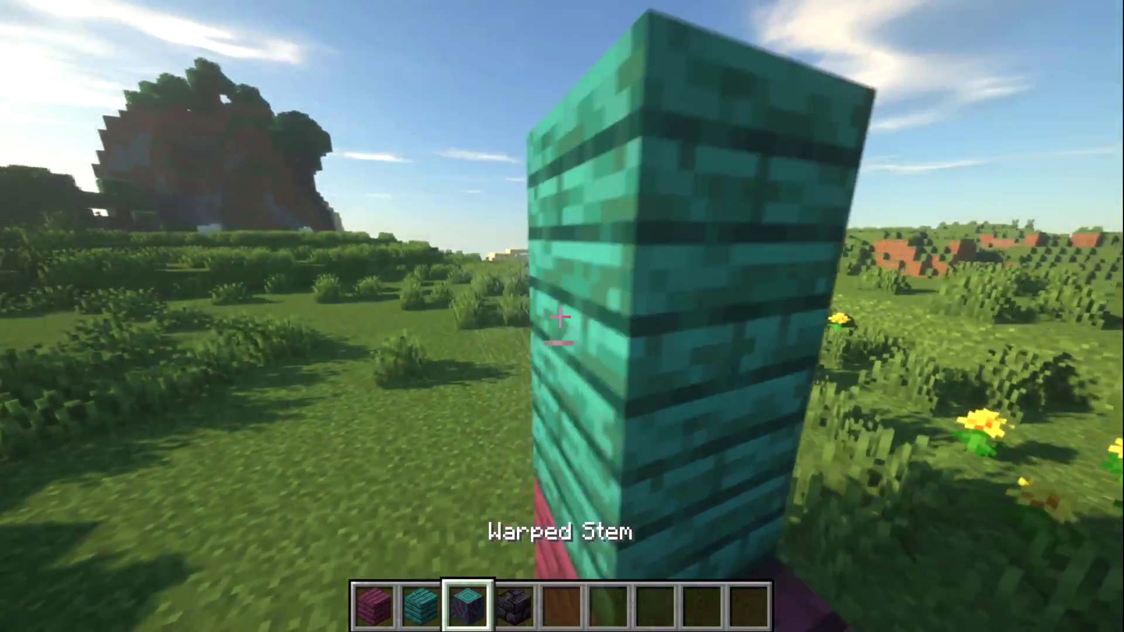
right_click(561, 318)
scroll(561, 317, "down", 1)
right_click(560, 317)
right_click(560, 318)
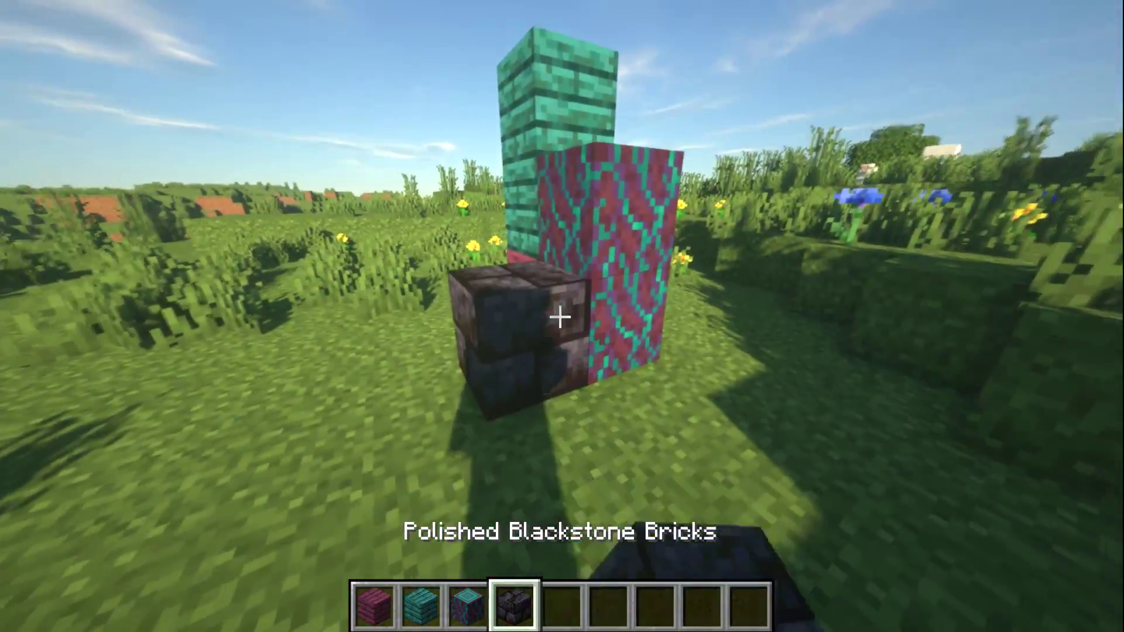
- Add the Block of Netherite from Building Blocks to the fifth hotbar slot and stack two beside the blackstone bricks
key("e")
scroll(588, 301, "down", 20)
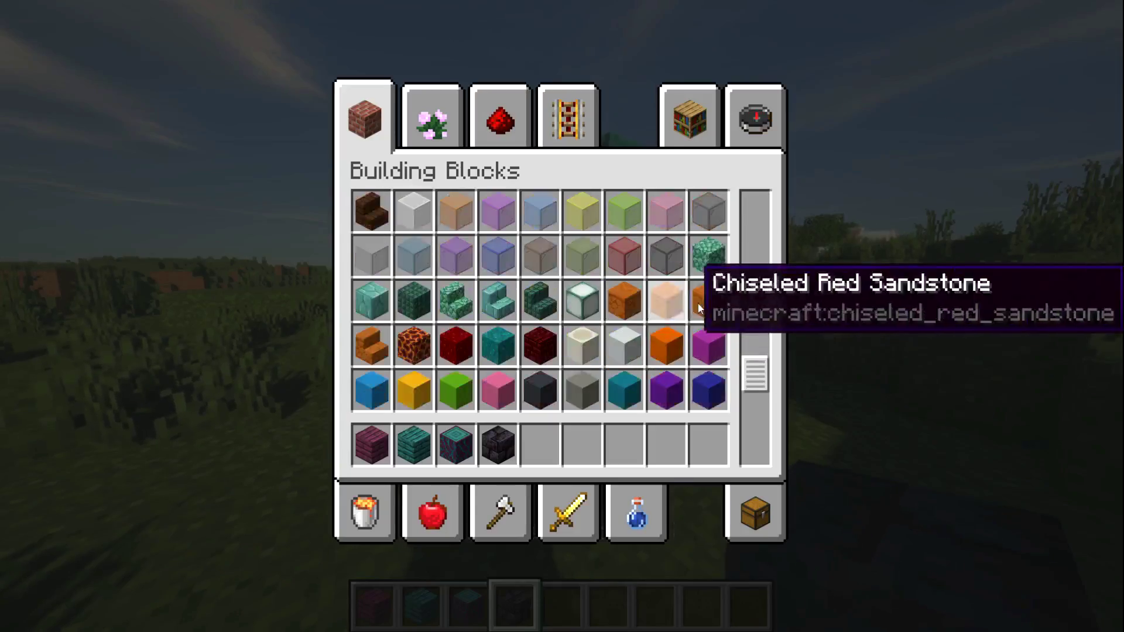
scroll(726, 368, "down", 4)
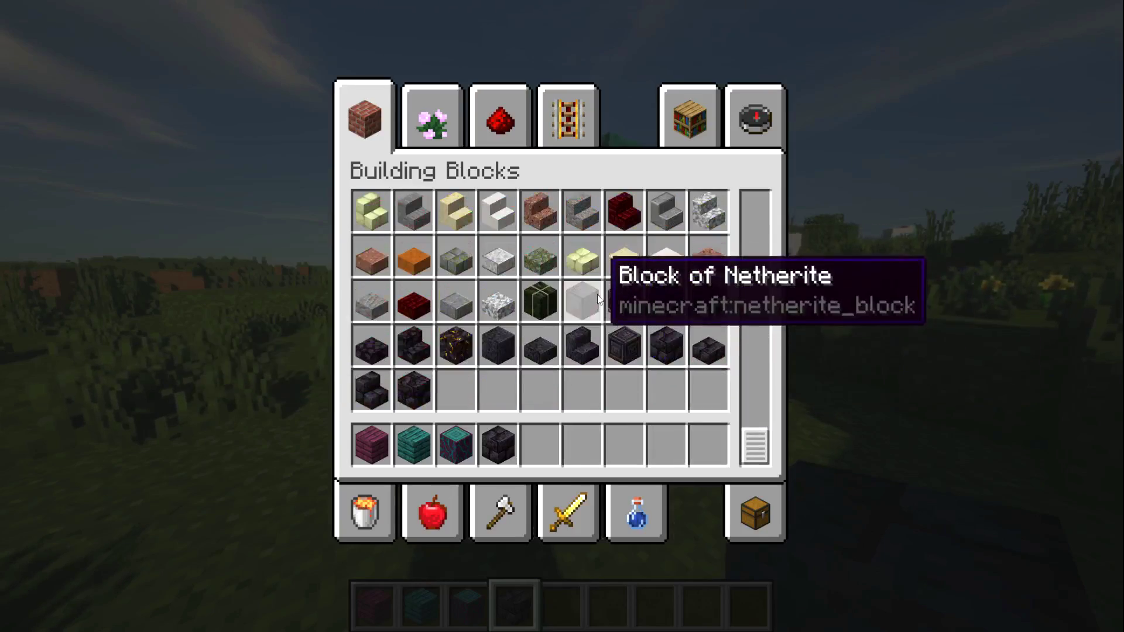
left_click(595, 292)
left_click(539, 445)
key("e")
scroll(561, 318, "down", 1)
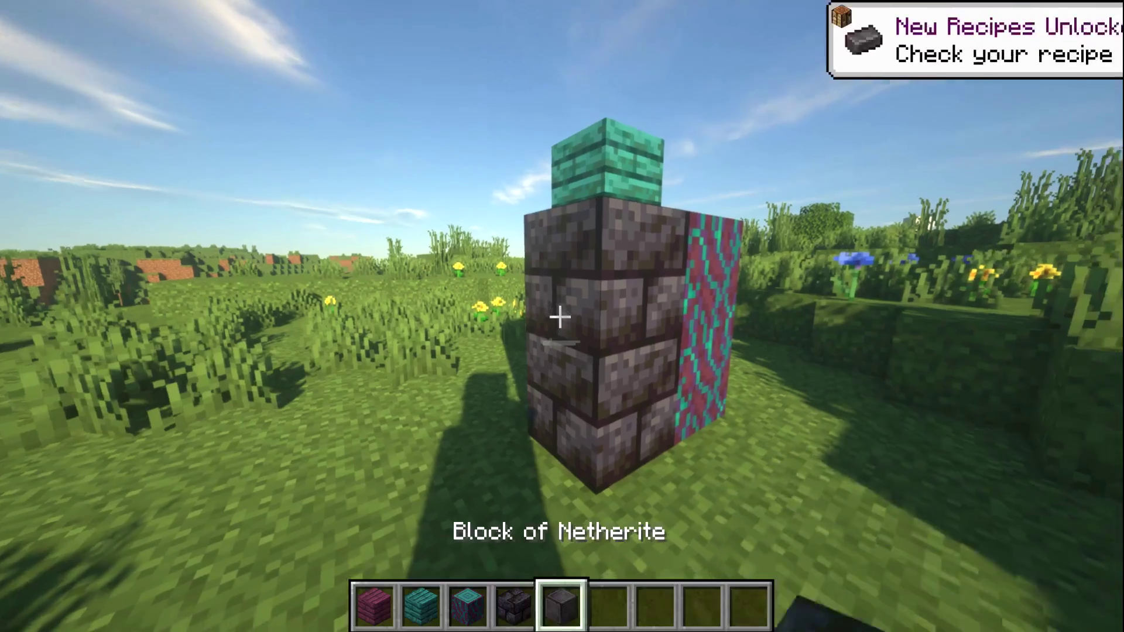
scroll(560, 318, "down", 1)
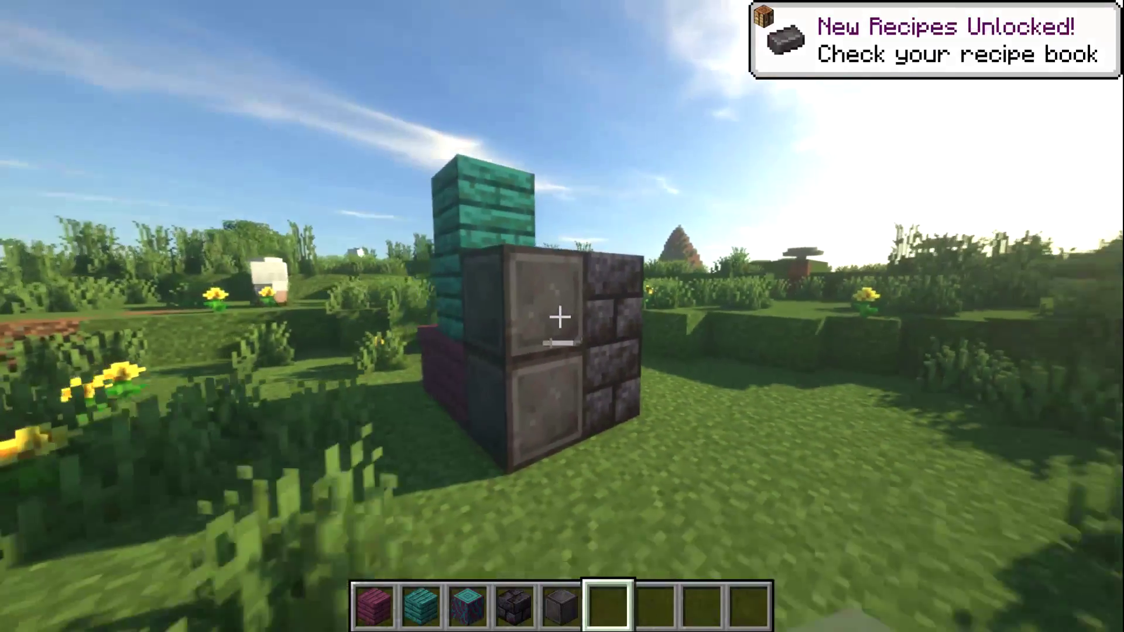
- Walk around and jump over the placed blocks to examine how the SEUS shader lights them and the surrounding landscape
key("w")
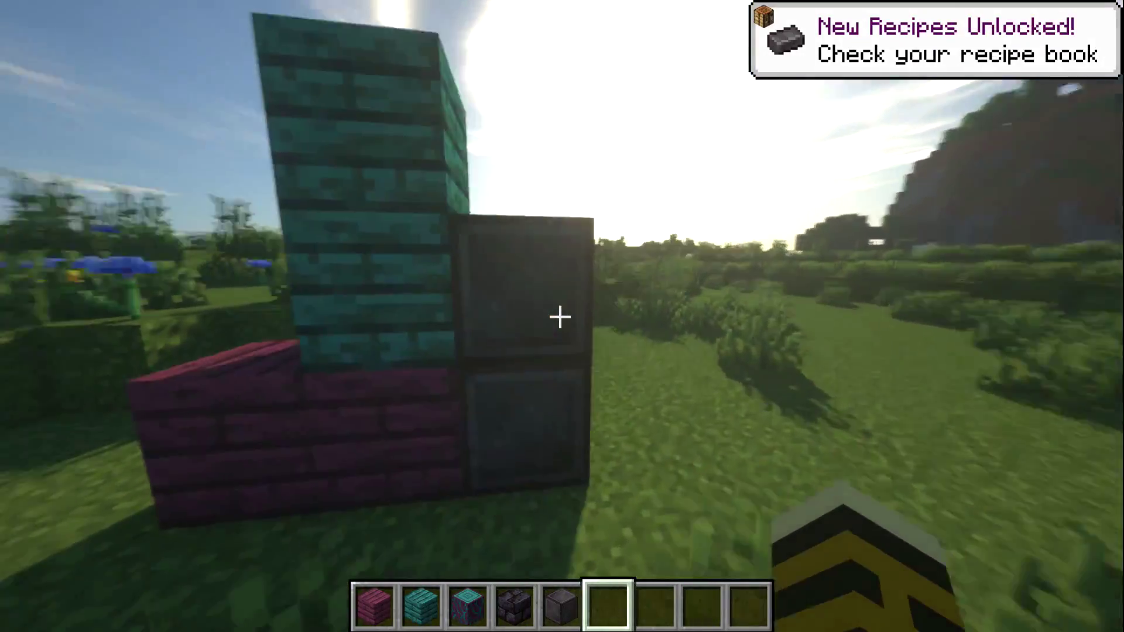
key("s")
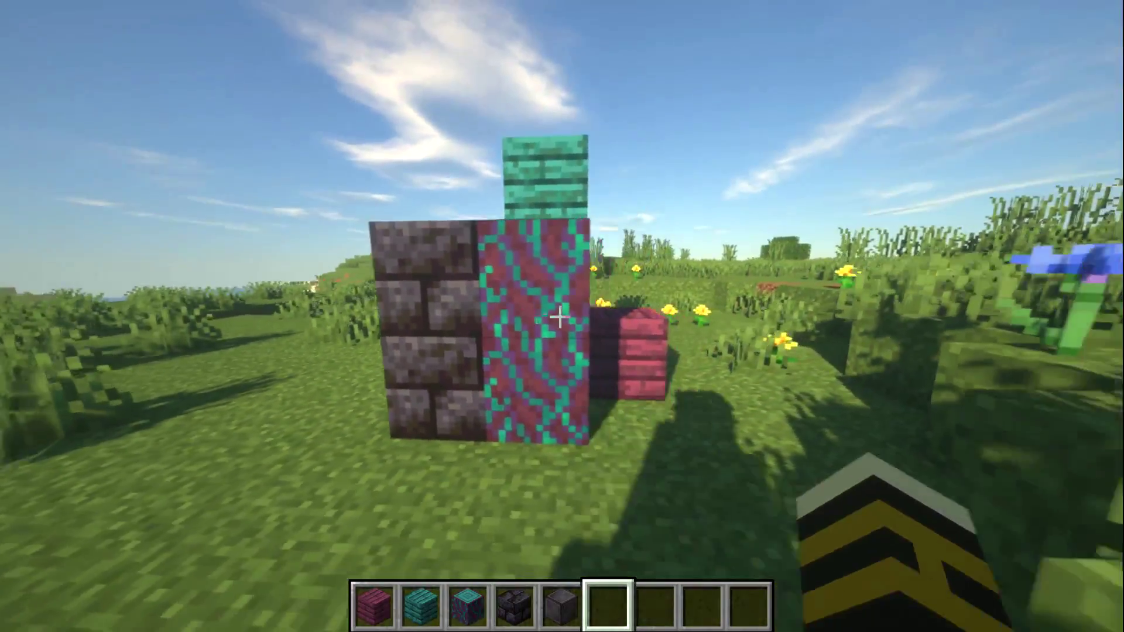
key("d")
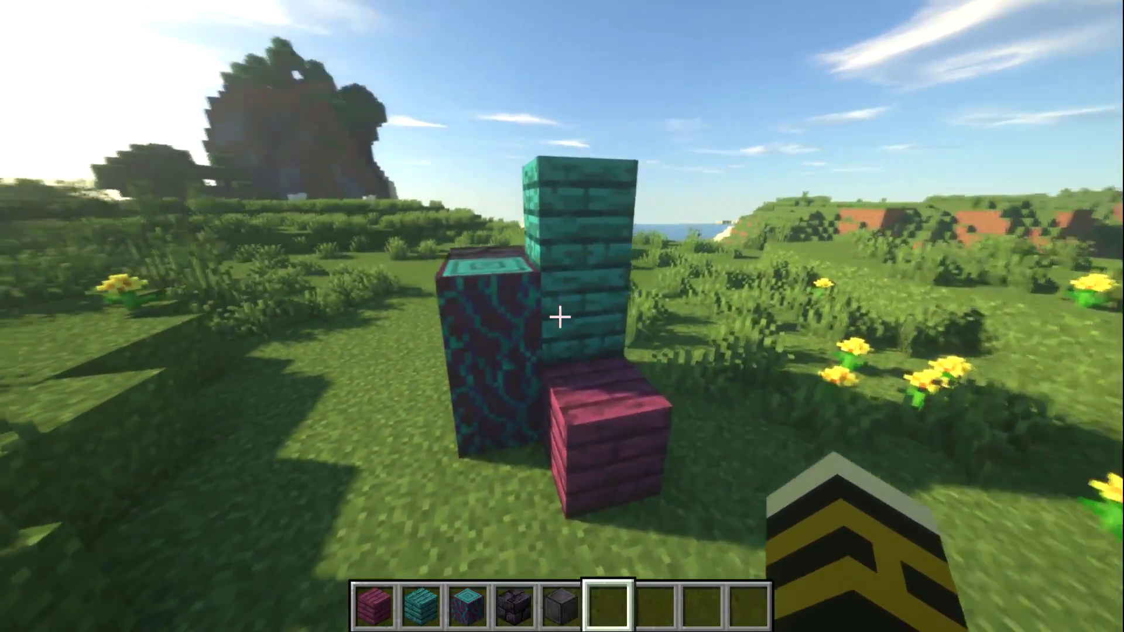
key("w")
key("space")
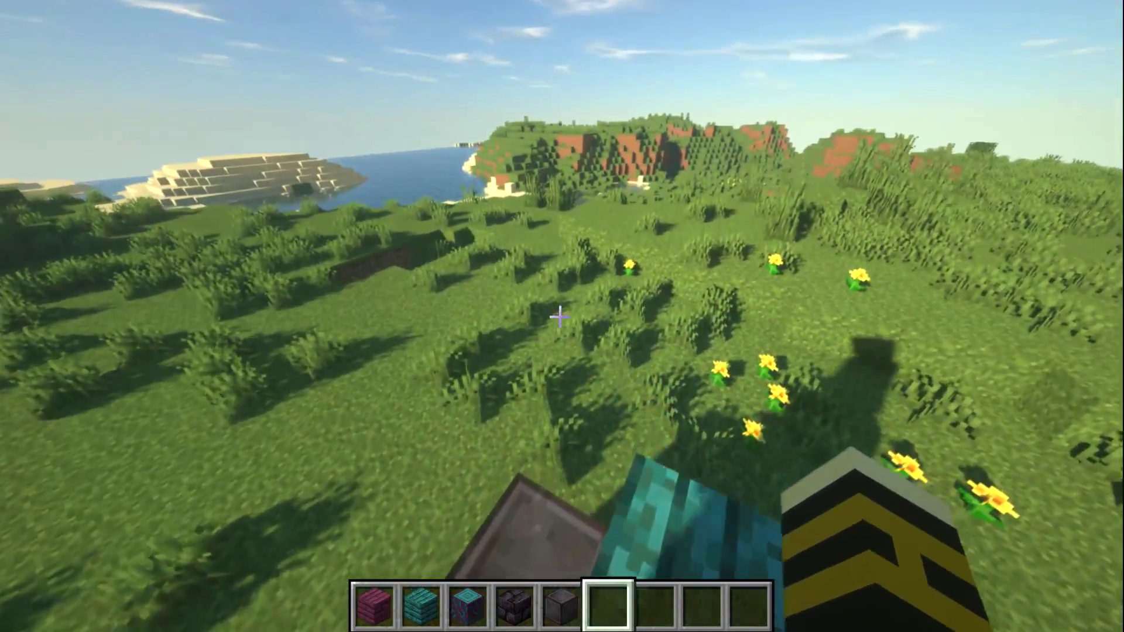
key("w")
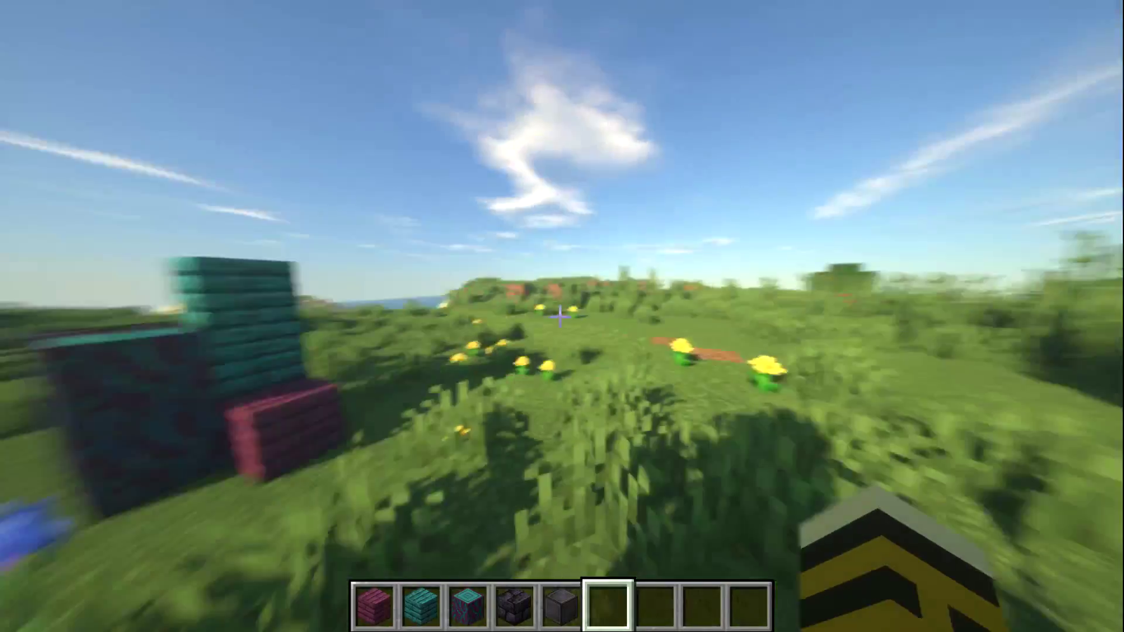
key("w")
key("space")
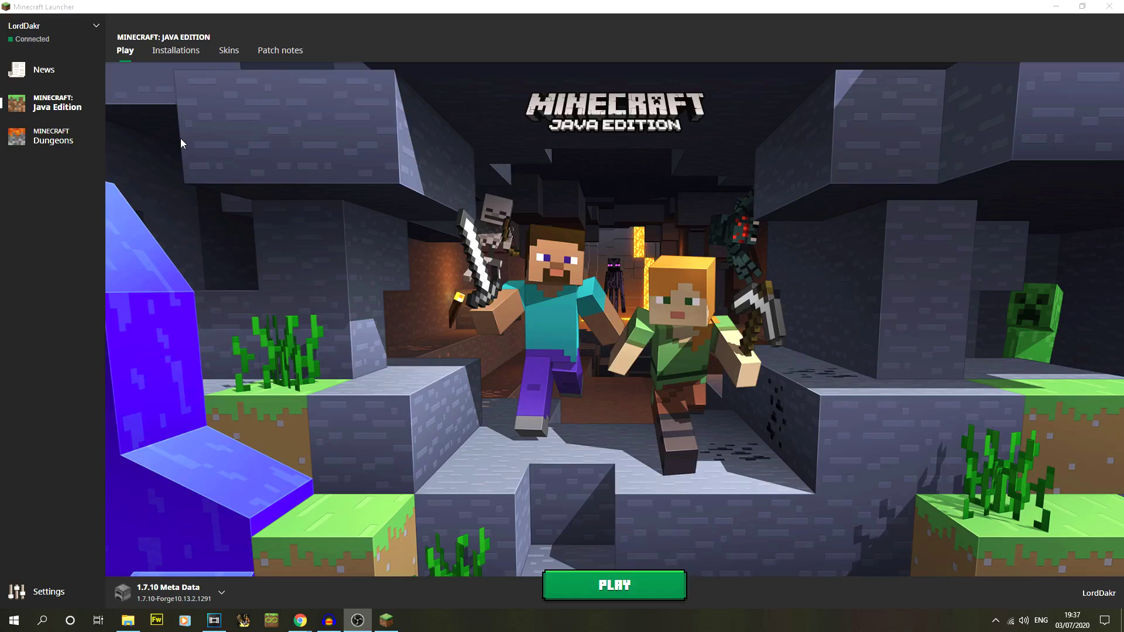
- In the Minecraft Launcher, begin a new Java Edition installation and set its version to release 1.16.1
left_click(174, 53)
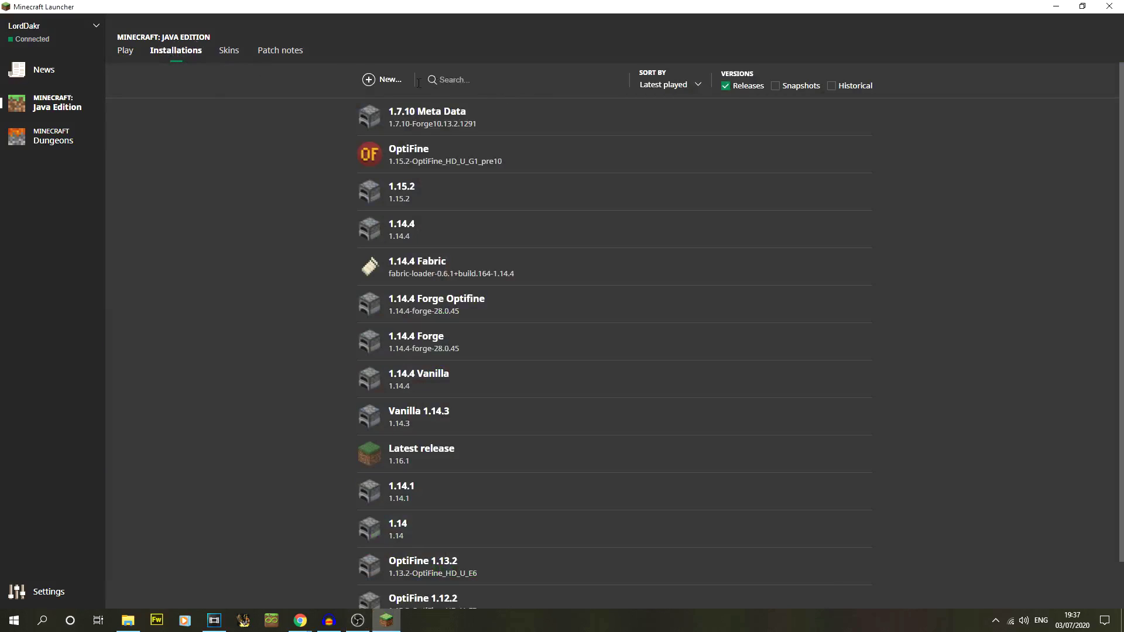
left_click(383, 87)
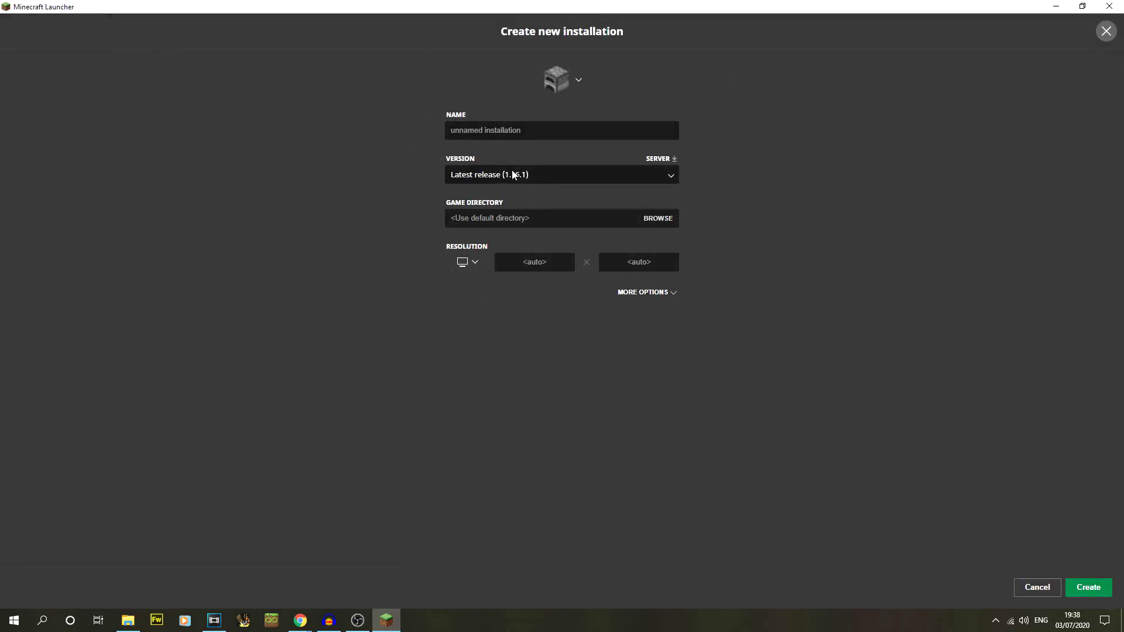
left_click(566, 179)
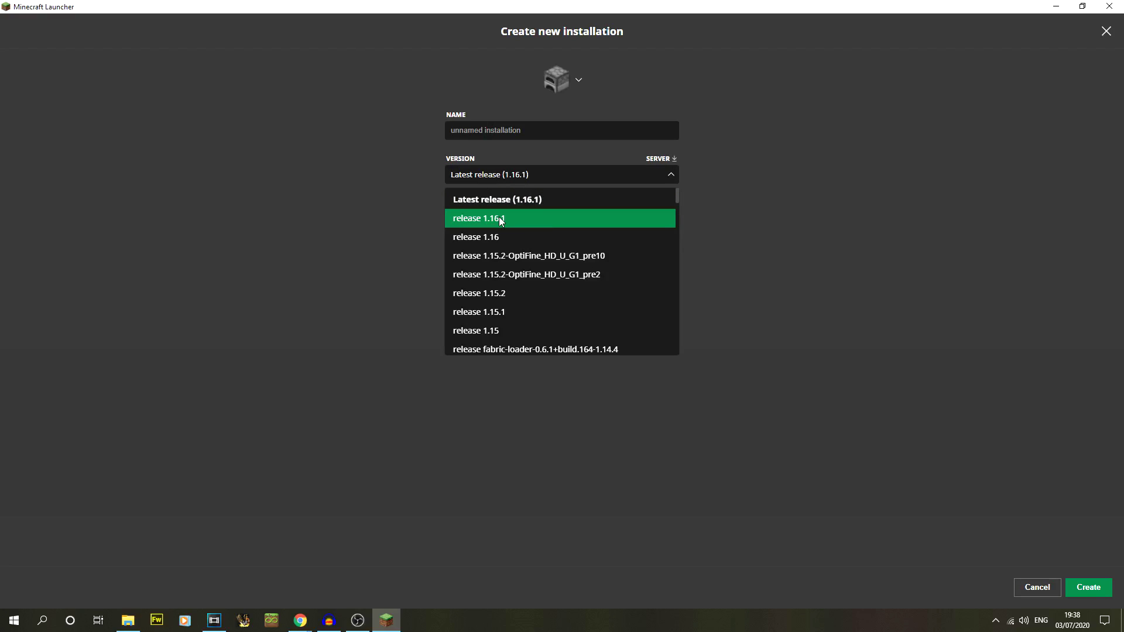
left_click(532, 219)
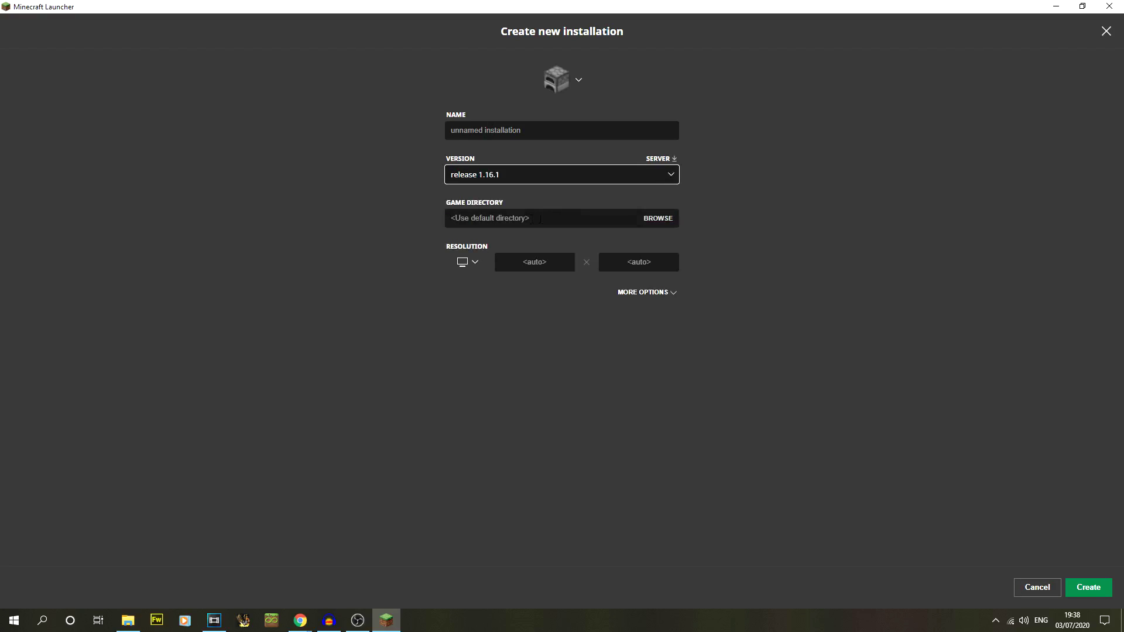
- Expand the new installation's additional options and examine its JVM arguments, including the memory allocation
left_click(643, 293)
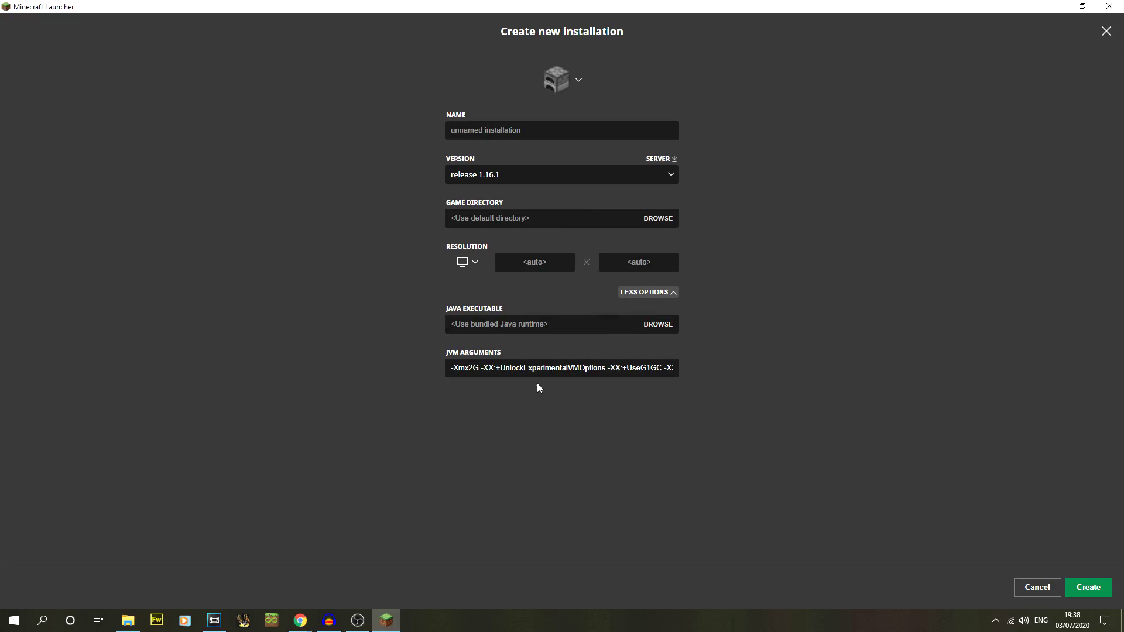
left_click_drag(567, 368, 427, 370)
left_click(584, 368)
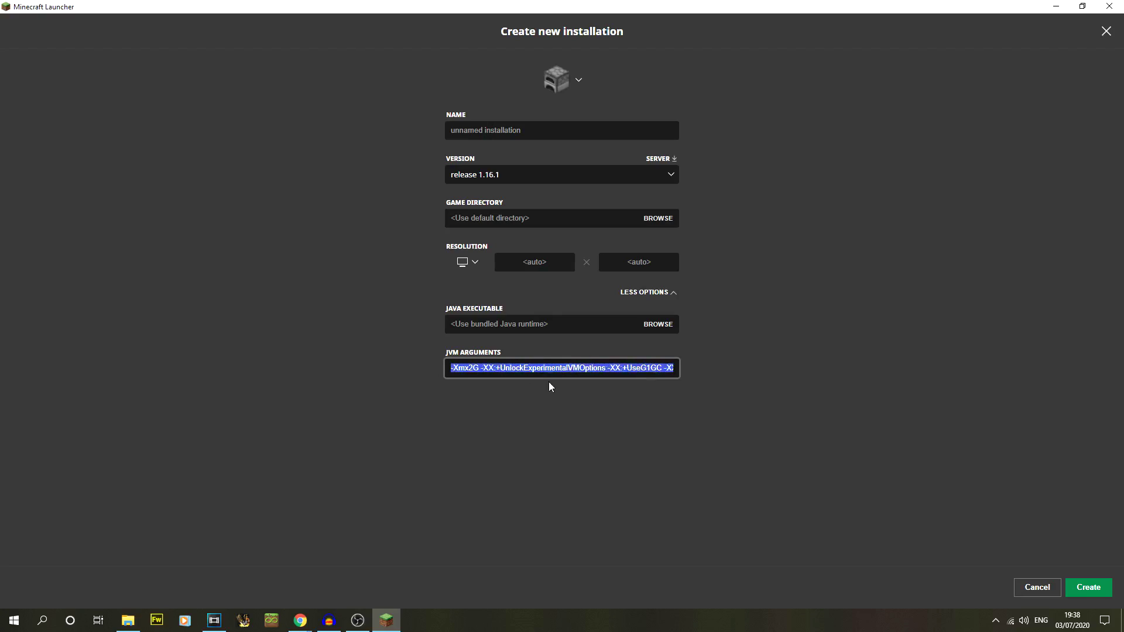
left_click(711, 388)
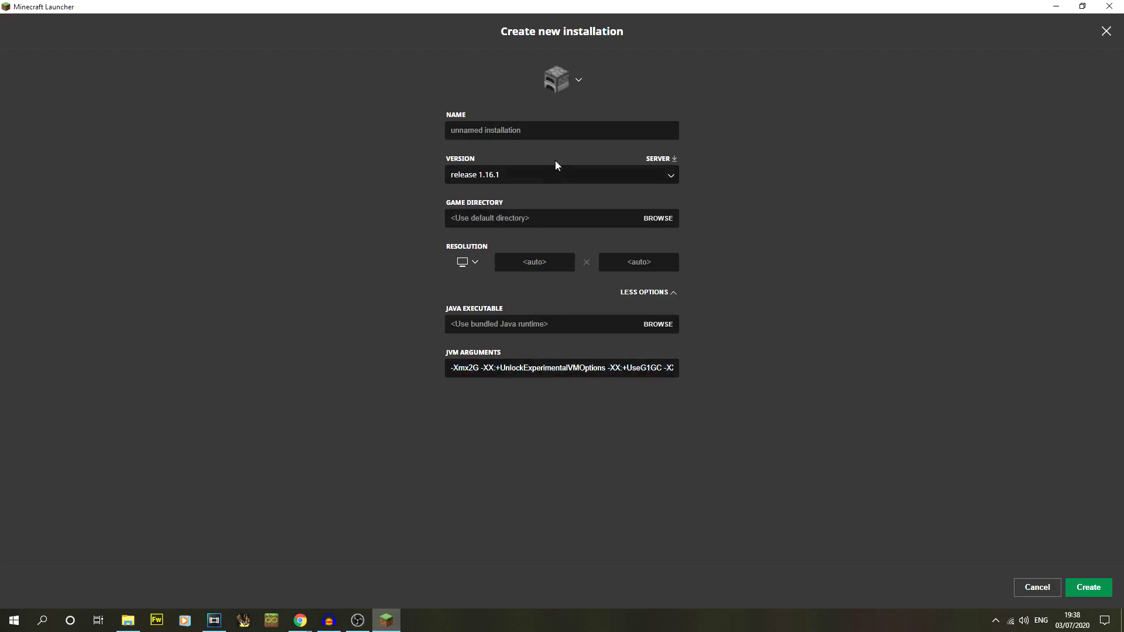
- Create the new installation under the name 1.16.1 and launch it from the installations list
left_click(558, 130)
type("1")
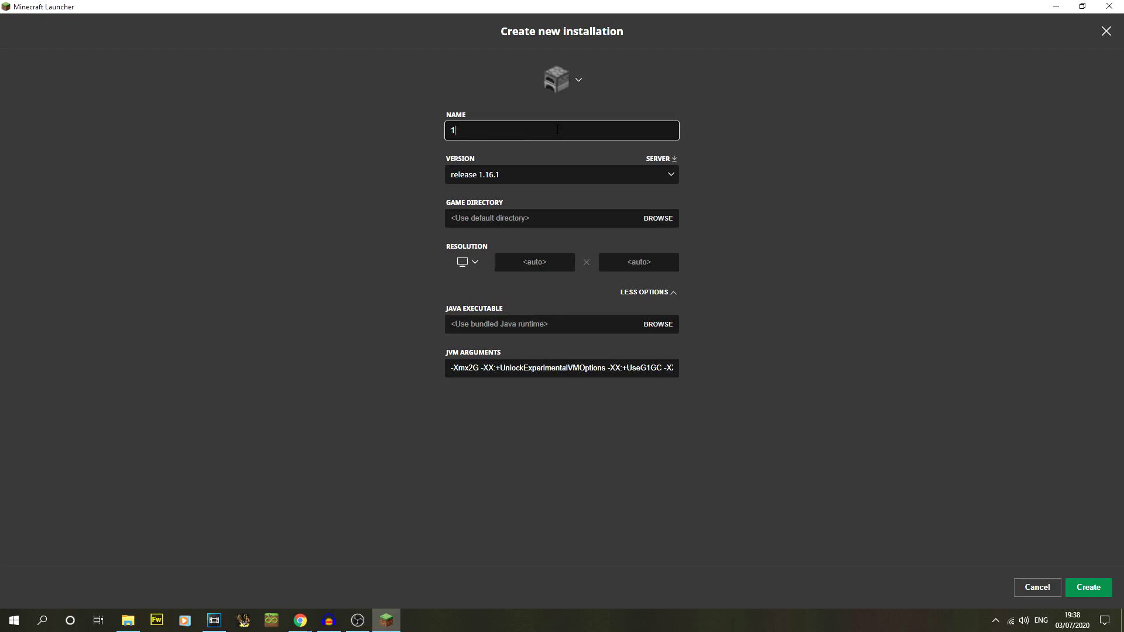
type(".16.1")
left_click(1080, 587)
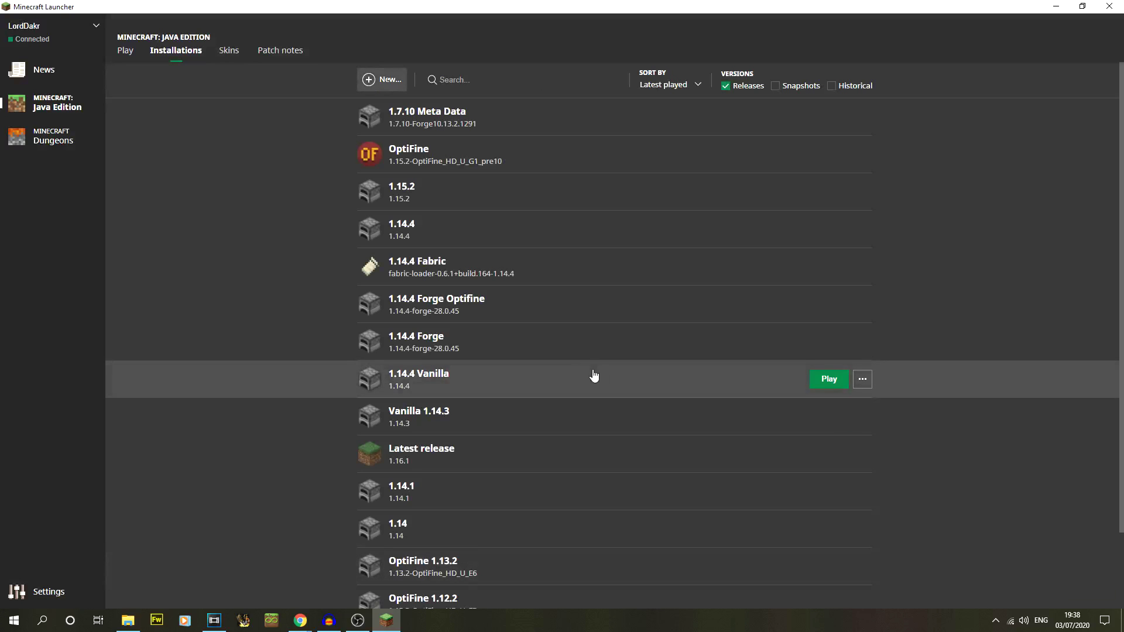
scroll(493, 233, "down", 2)
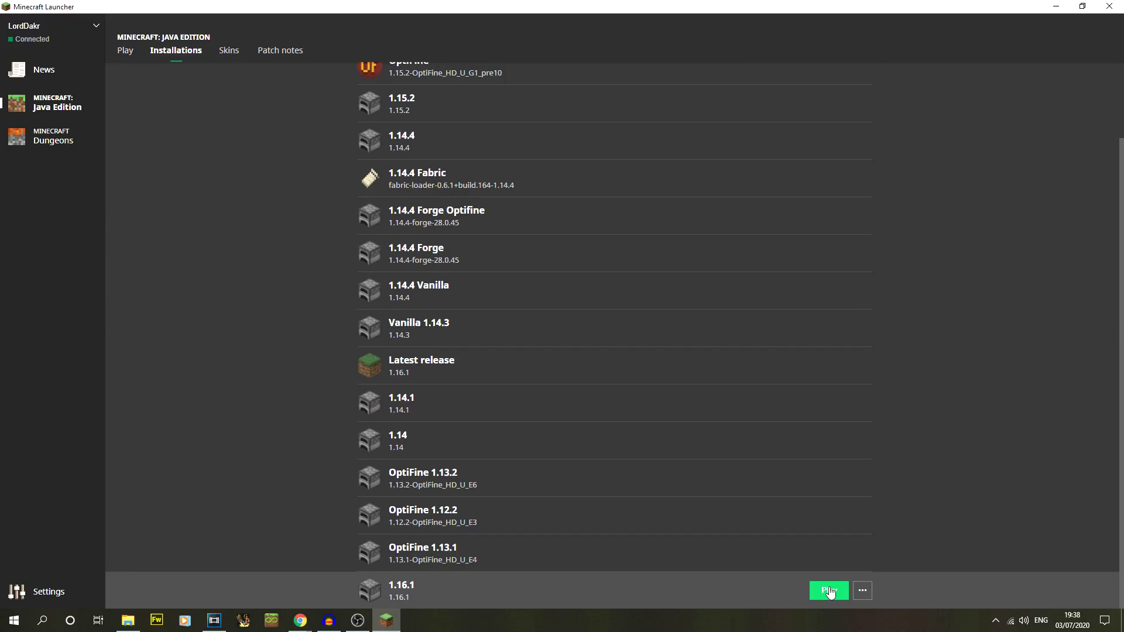
left_click(830, 591)
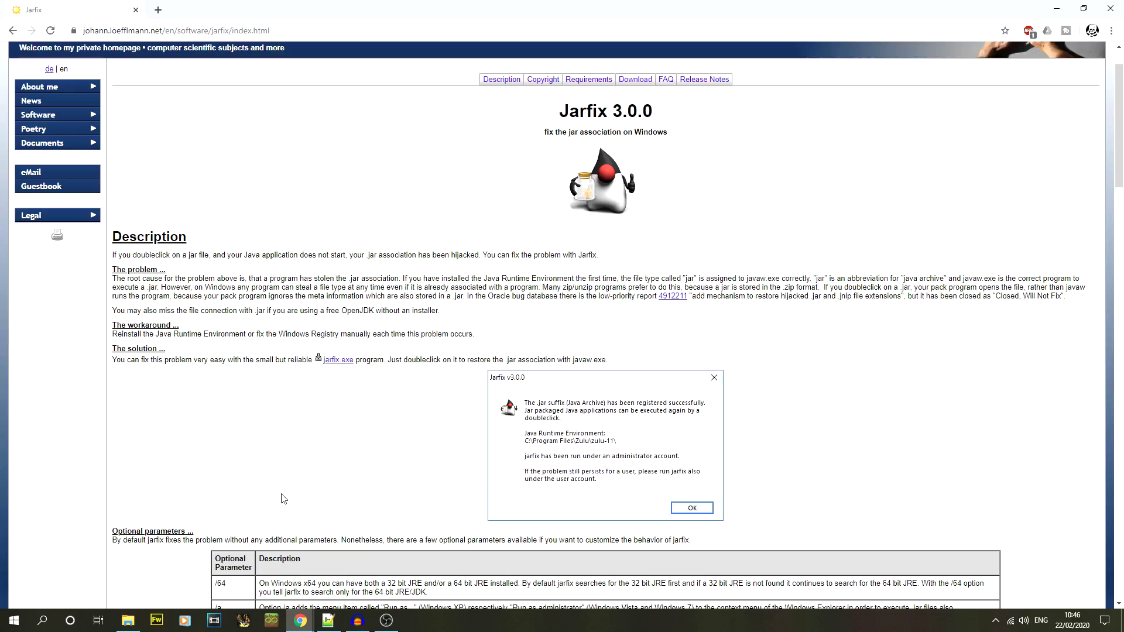
- On the Jarfix 3.0.0 page in Chrome, check the site address and download jarfix.exe
scroll(283, 499, "up", 1)
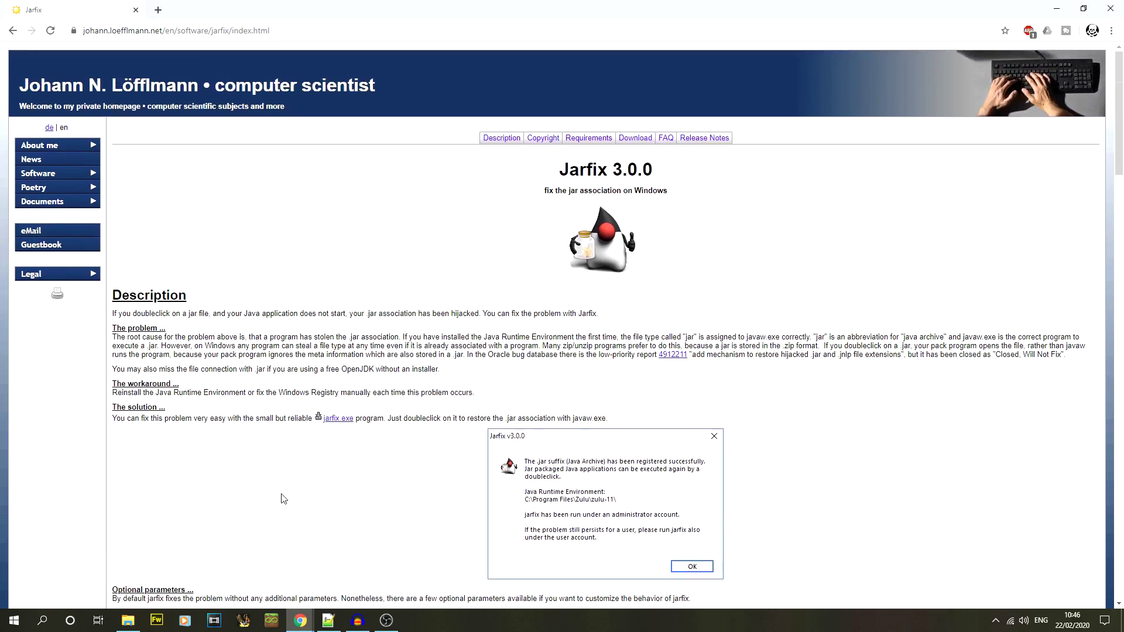
left_click(280, 31)
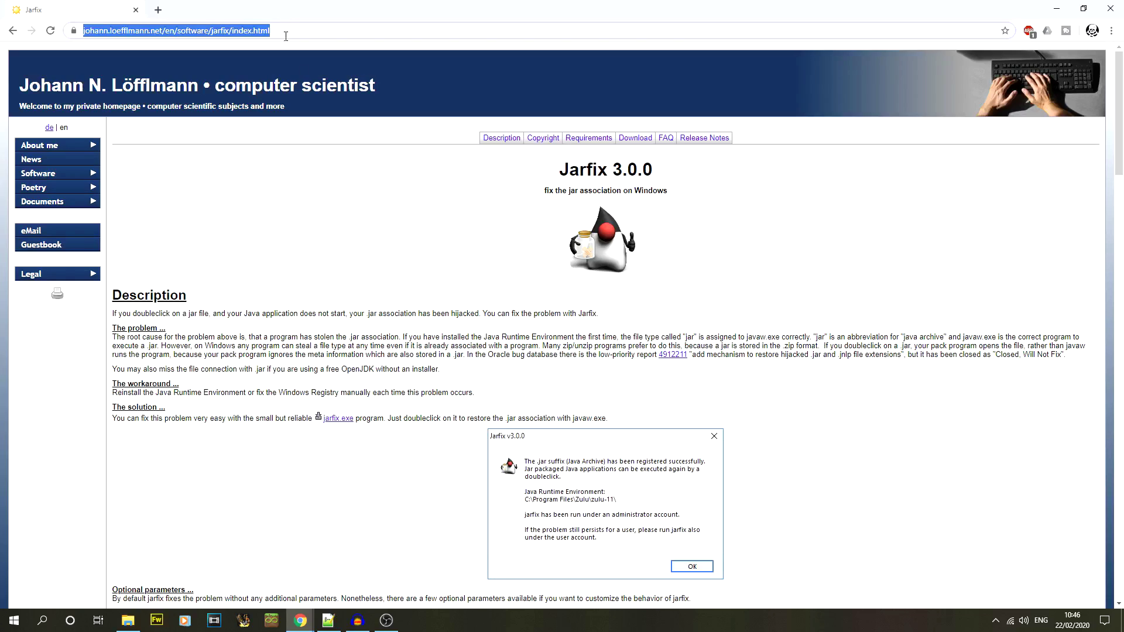
left_click(352, 228)
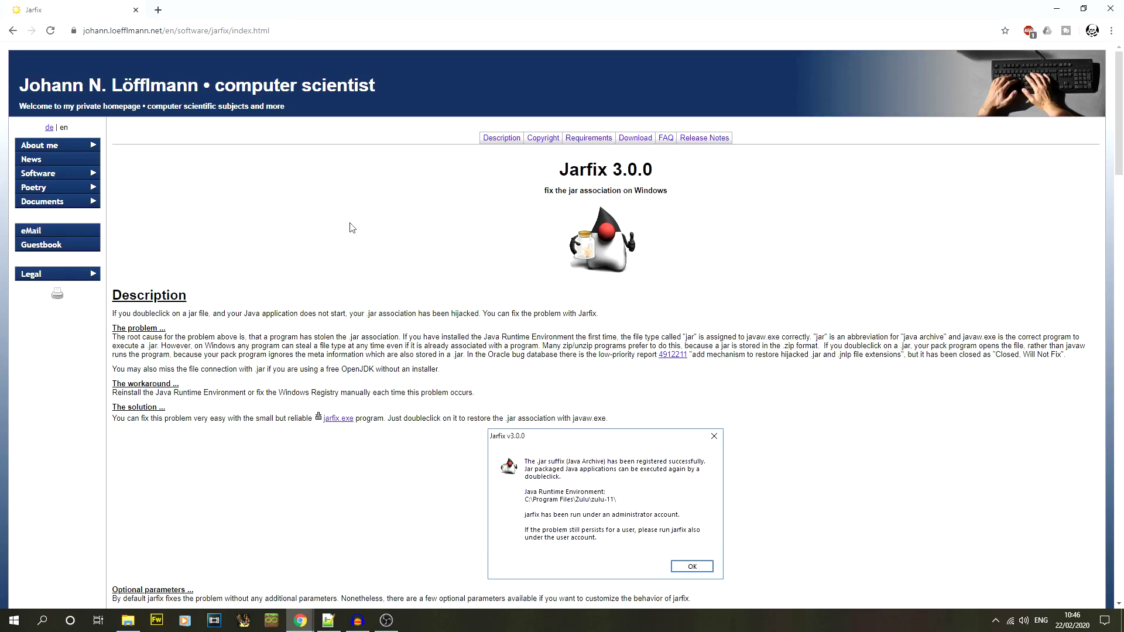
scroll(182, 366, "down", 2)
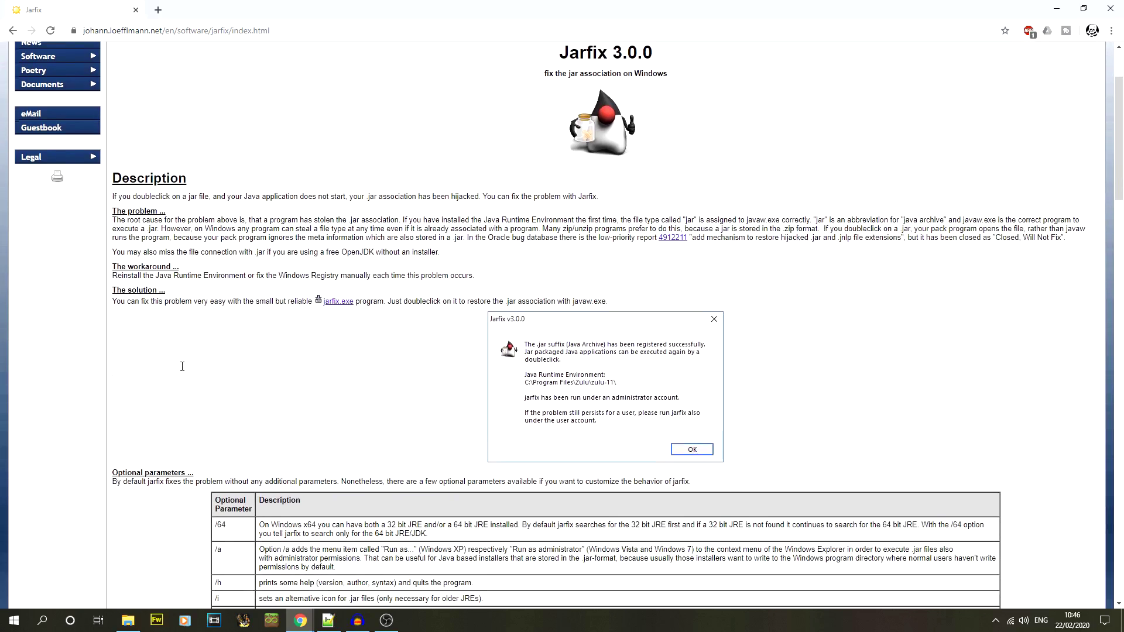
left_click(342, 307)
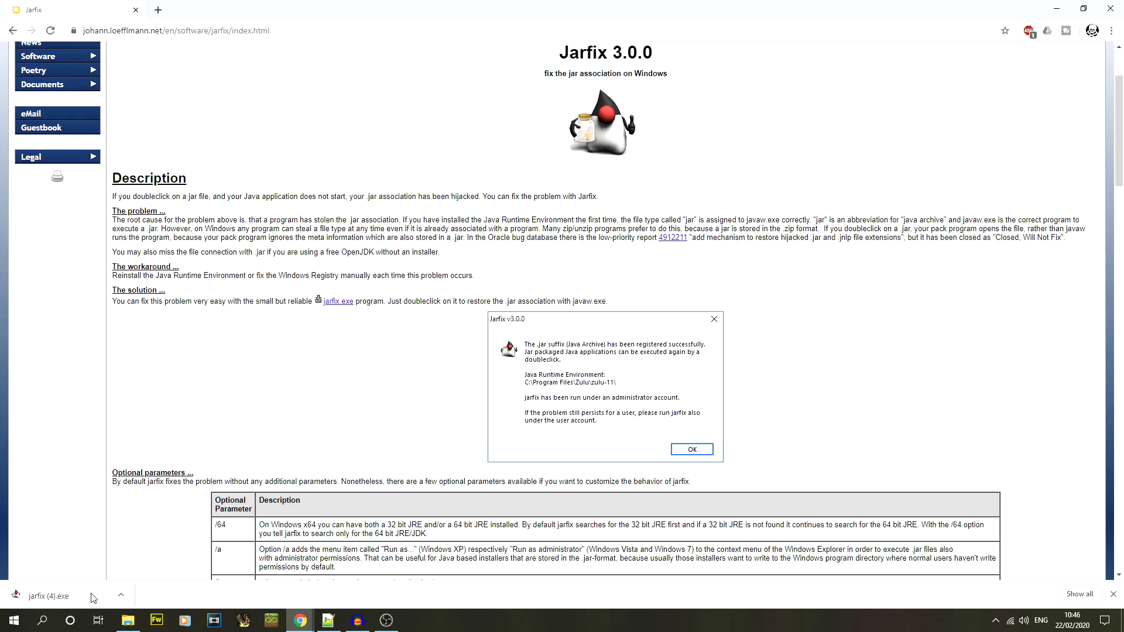
- Run the downloaded Jarfix program to repair the .jar file association and close its message
left_click(50, 596)
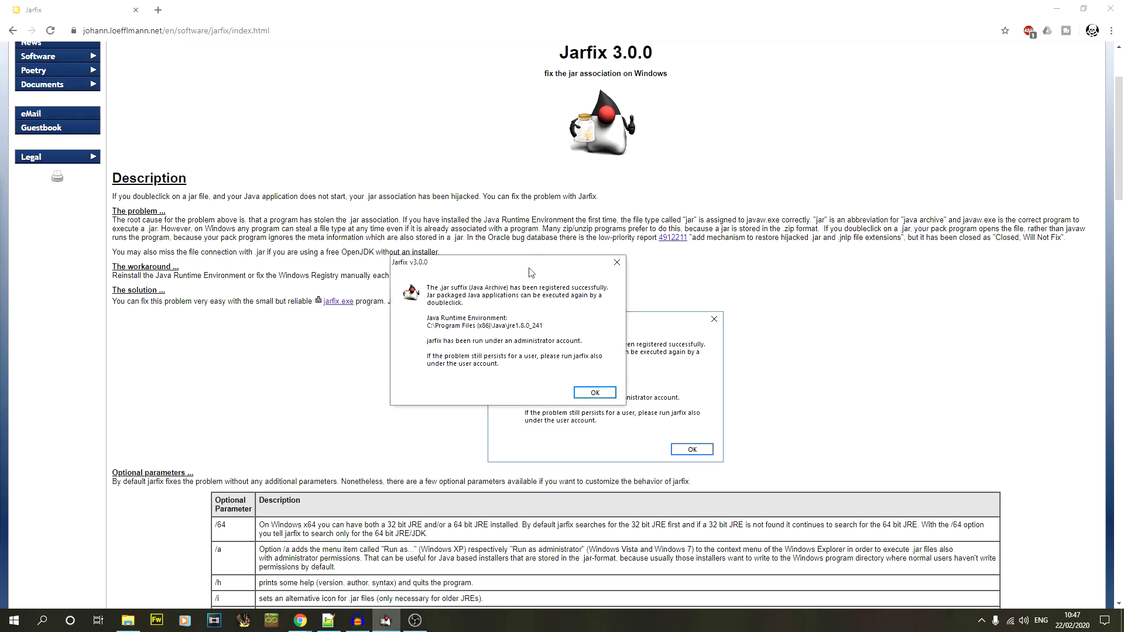
left_click_drag(534, 270, 453, 226)
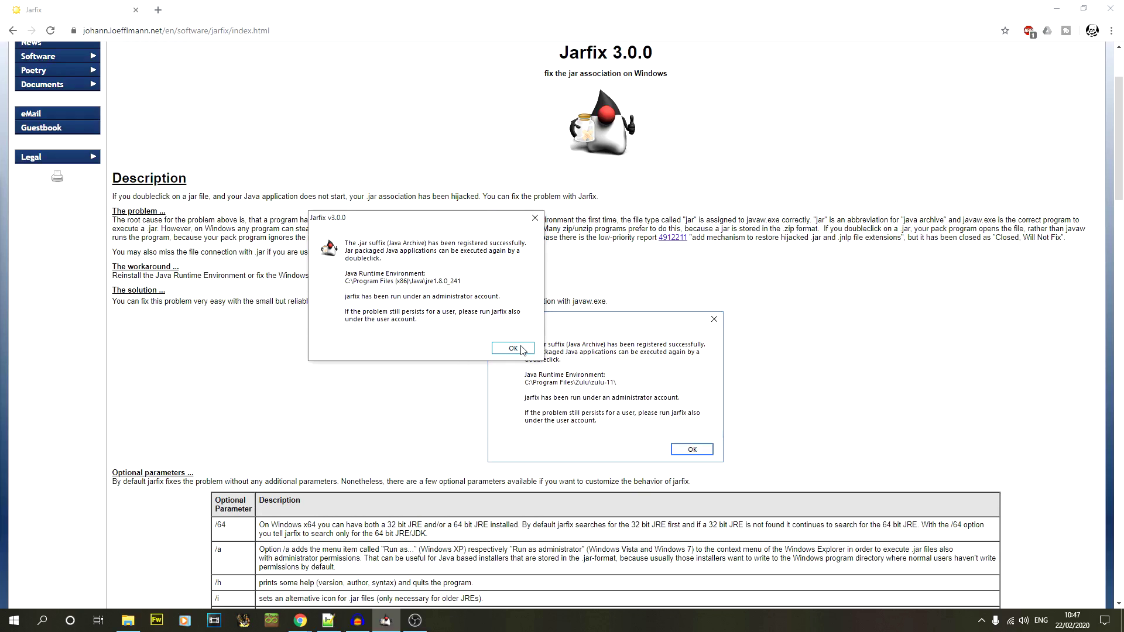
left_click(522, 350)
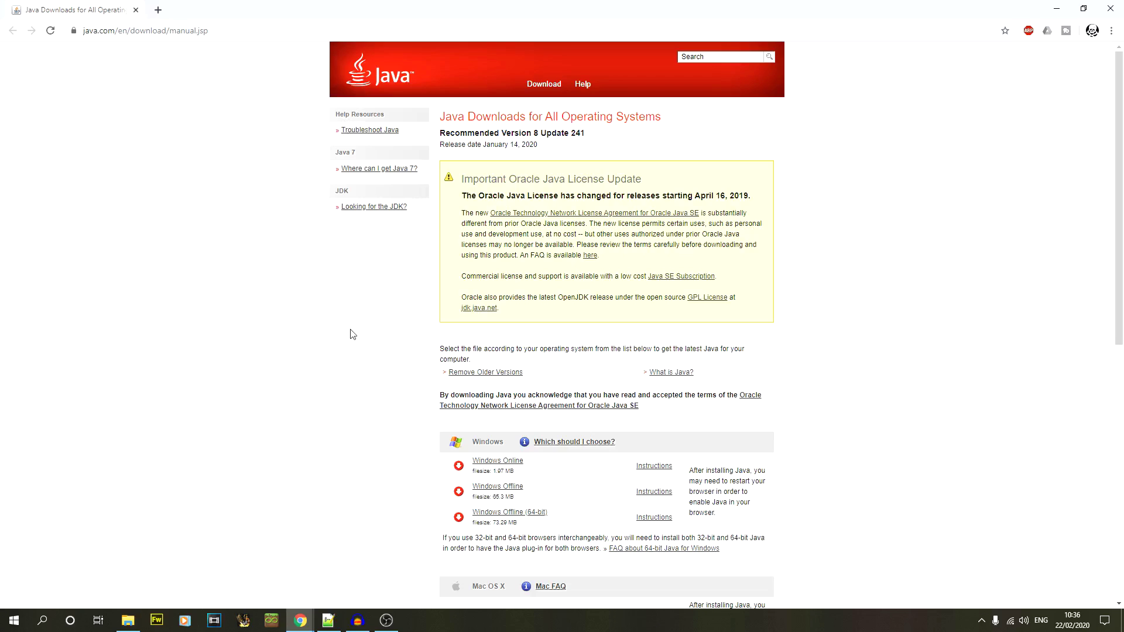
- Download the Windows Online installer from the Java downloads page and install Java in the default folder
scroll(353, 334, "down", 4)
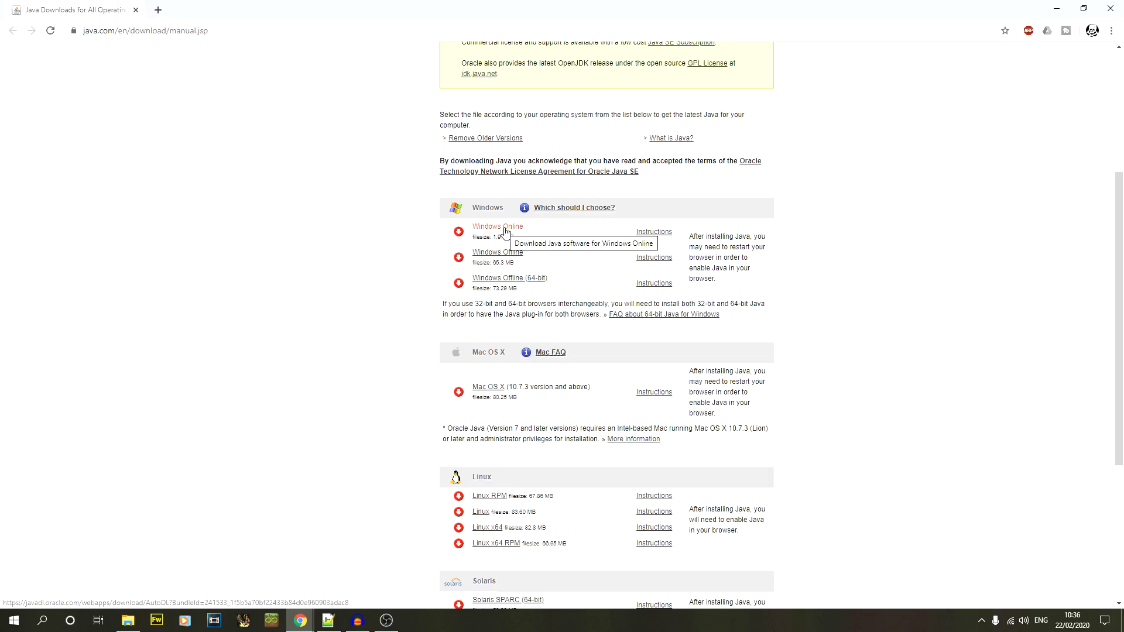
left_click(505, 231)
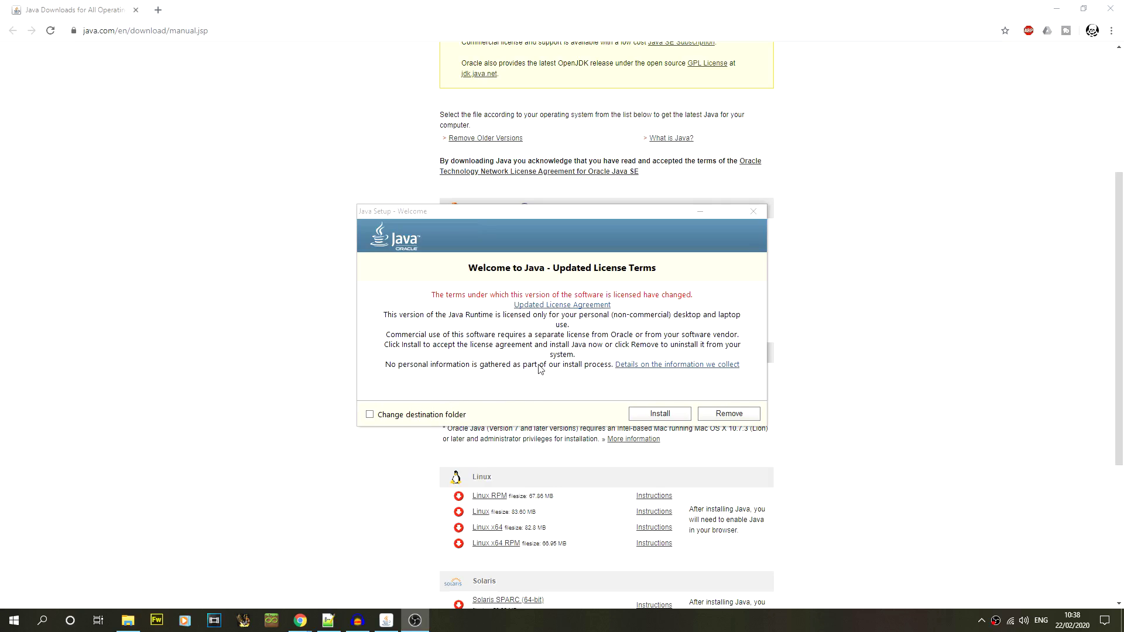
left_click(654, 415)
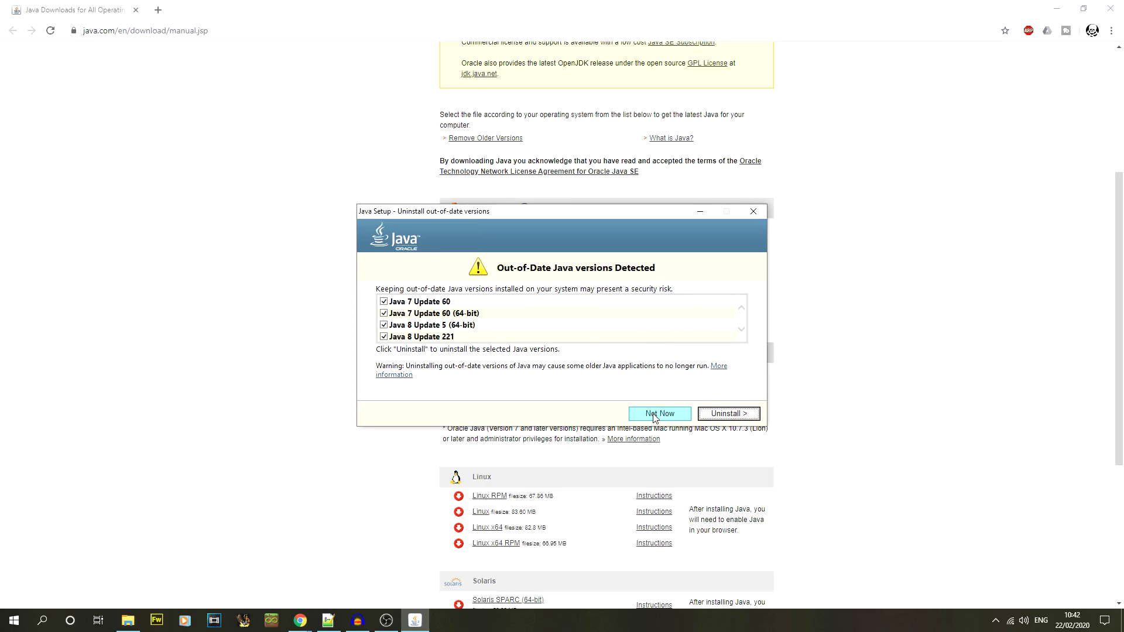
- Uninstall only Java 8 Update 221, excluding both Java 7 Update 60 versions and Java 8 Update 5, and finish the Java setup
left_click(454, 325)
left_click(410, 314)
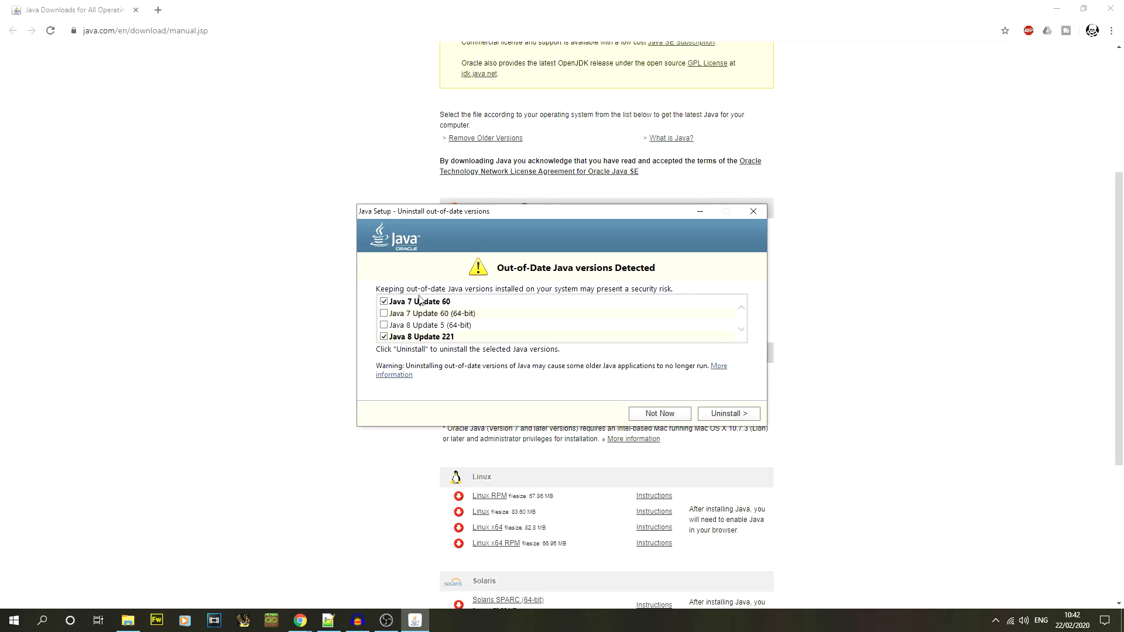
left_click(427, 303)
left_click(728, 414)
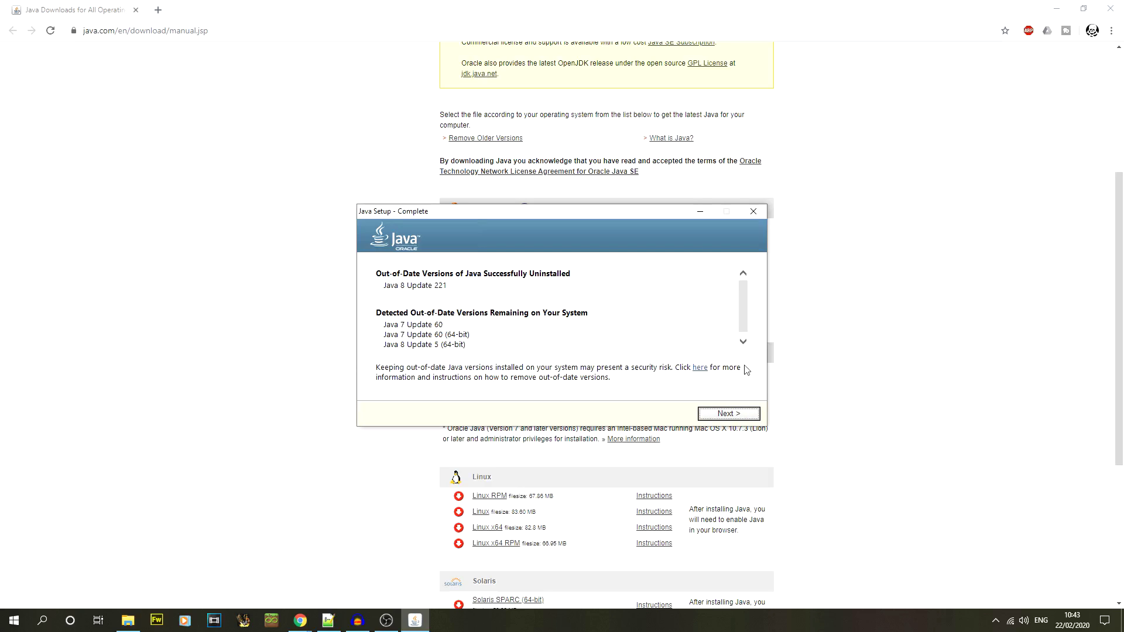
left_click(755, 416)
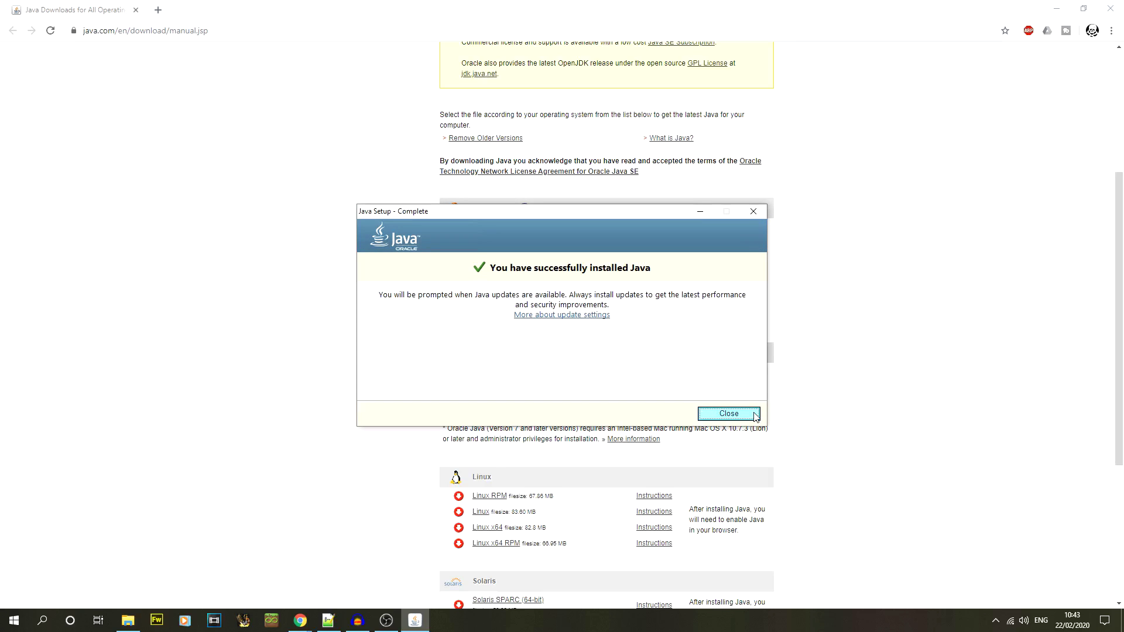
left_click(755, 417)
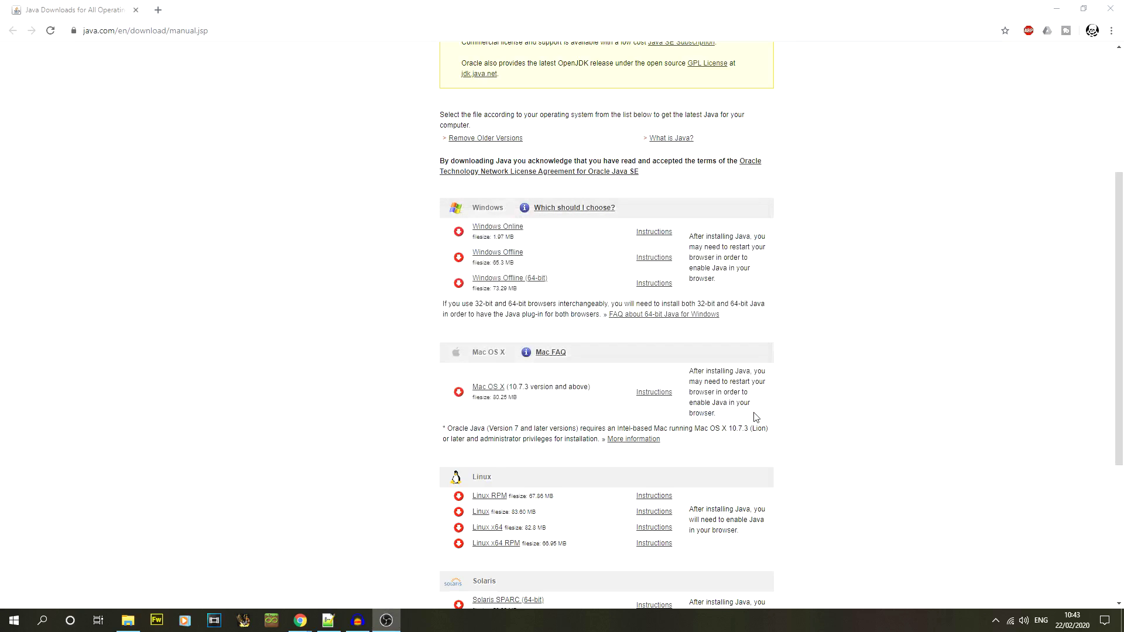